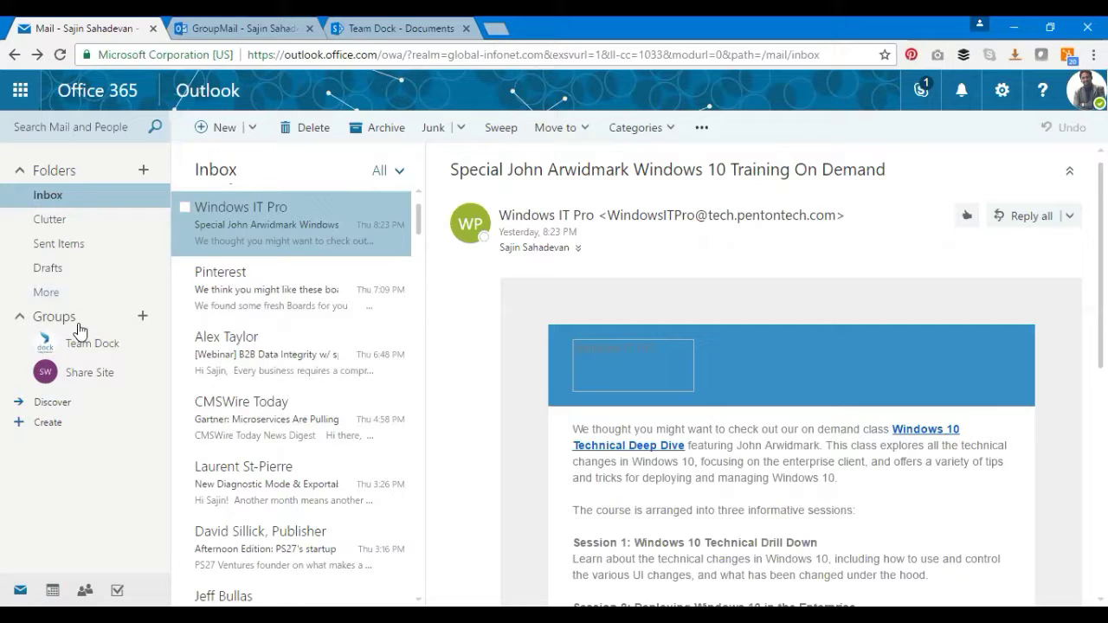
{"action": "left_click", "coordinate": [142, 320]}
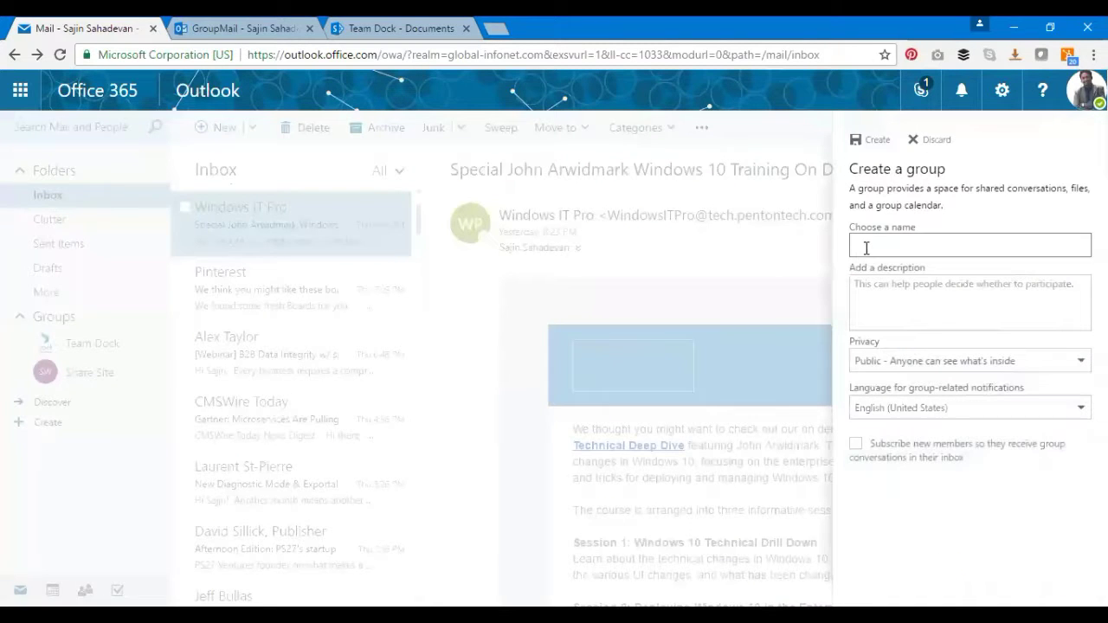
{"action": "left_click", "coordinate": [902, 296]}
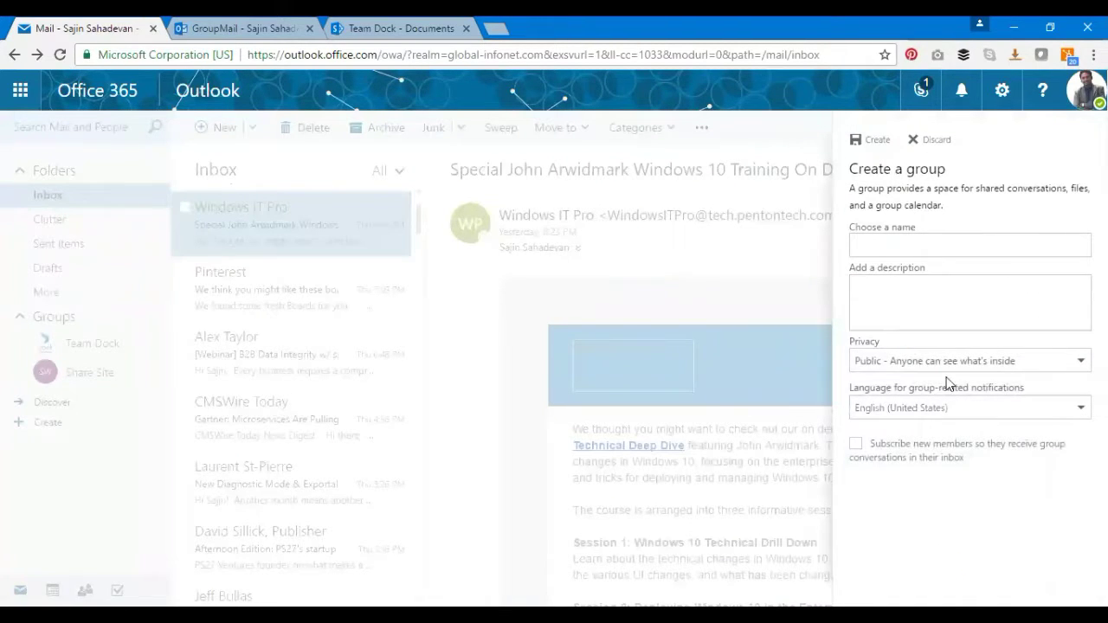
{"action": "left_click", "coordinate": [918, 364]}
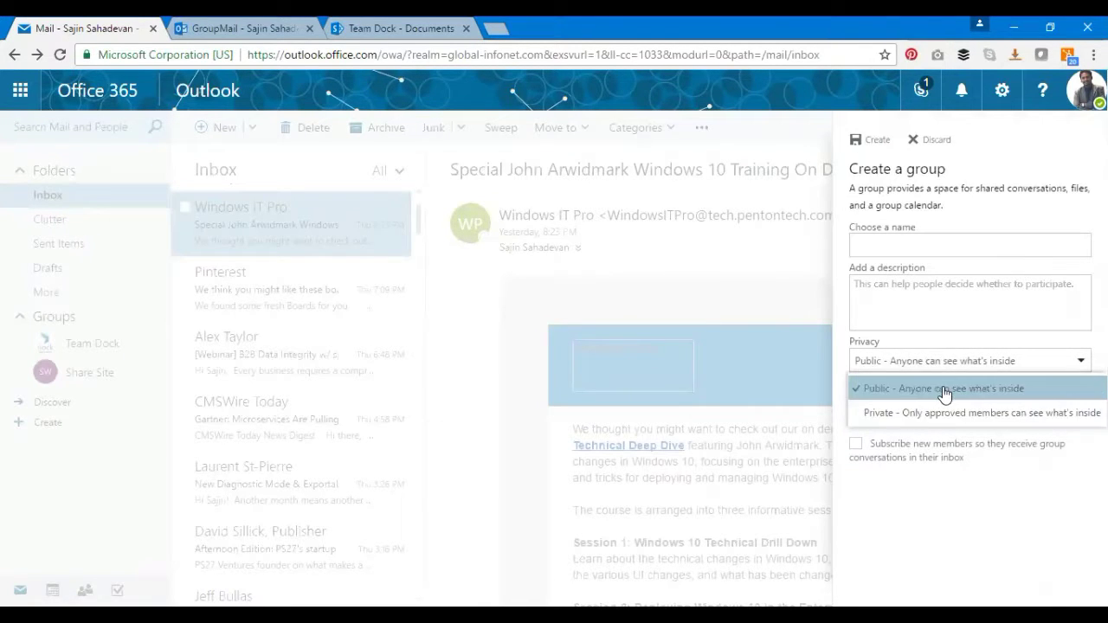
{"action": "left_click", "coordinate": [943, 389]}
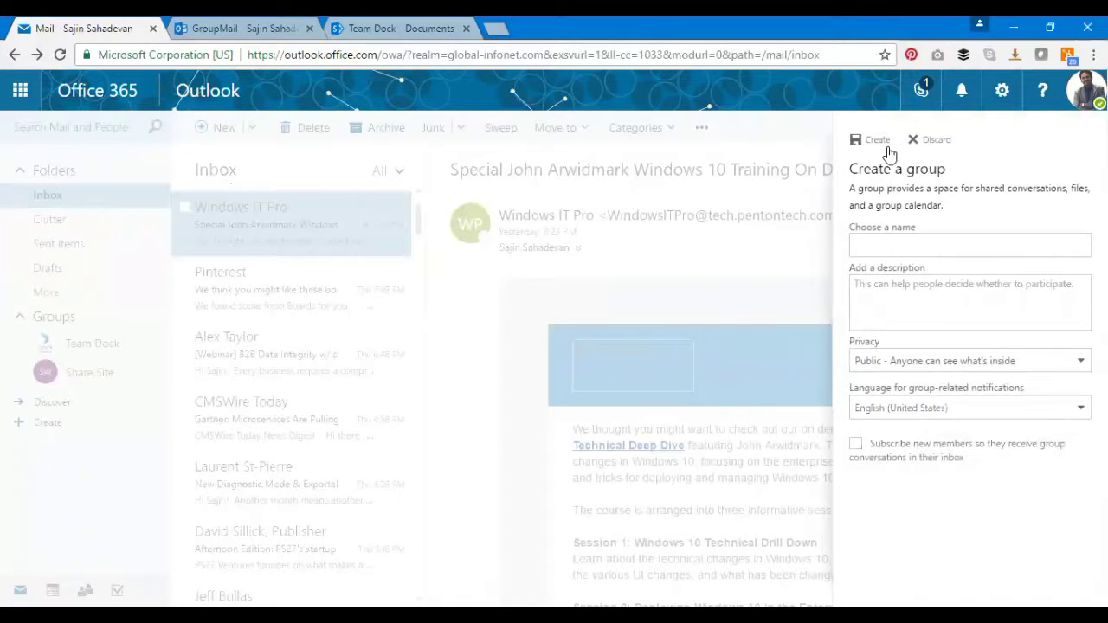
{"action": "left_click", "coordinate": [933, 141]}
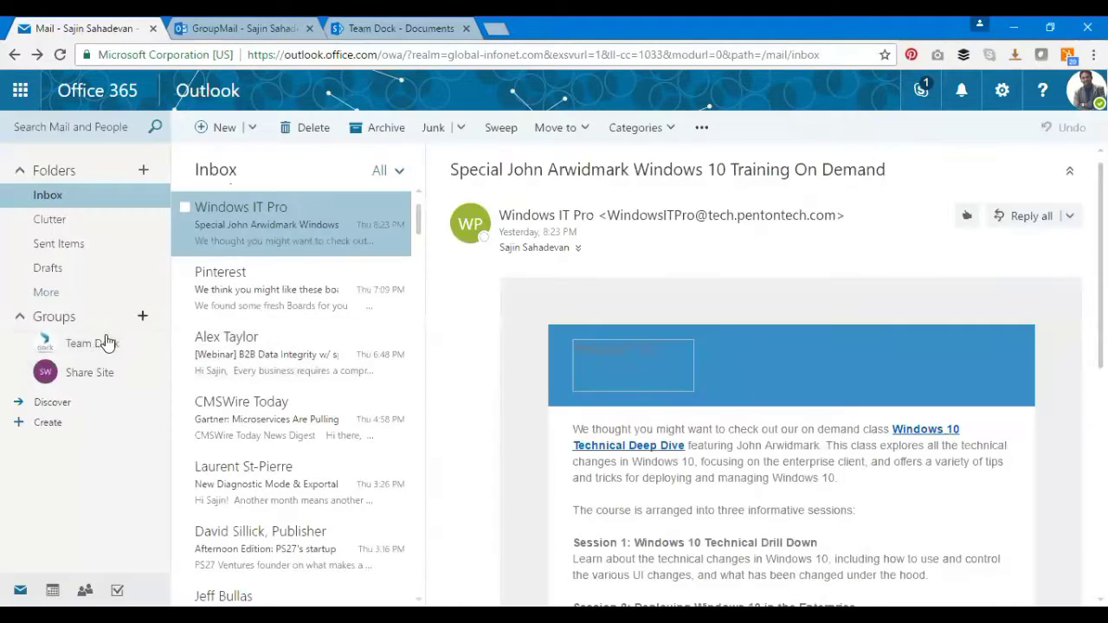
- Open the Team Dock group and look through its "dock Product Manual - Updates" and "How's the new Dock Plan?" conversations
{"action": "left_click", "coordinate": [92, 343]}
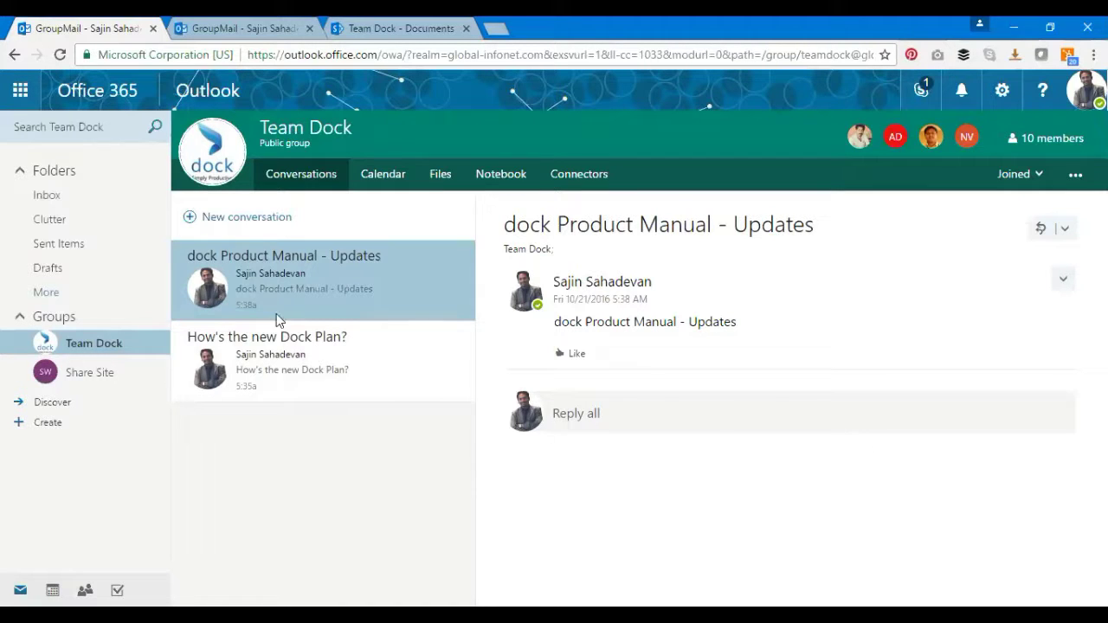
{"action": "left_click", "coordinate": [279, 201]}
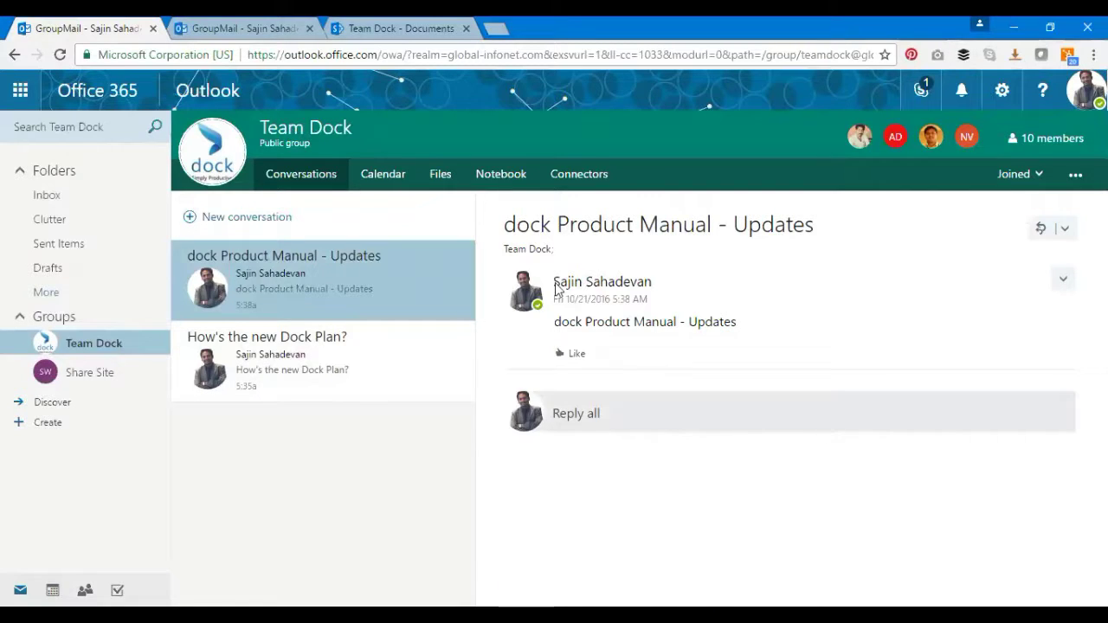
{"action": "left_click", "coordinate": [606, 413]}
{"action": "left_click", "coordinate": [606, 578]}
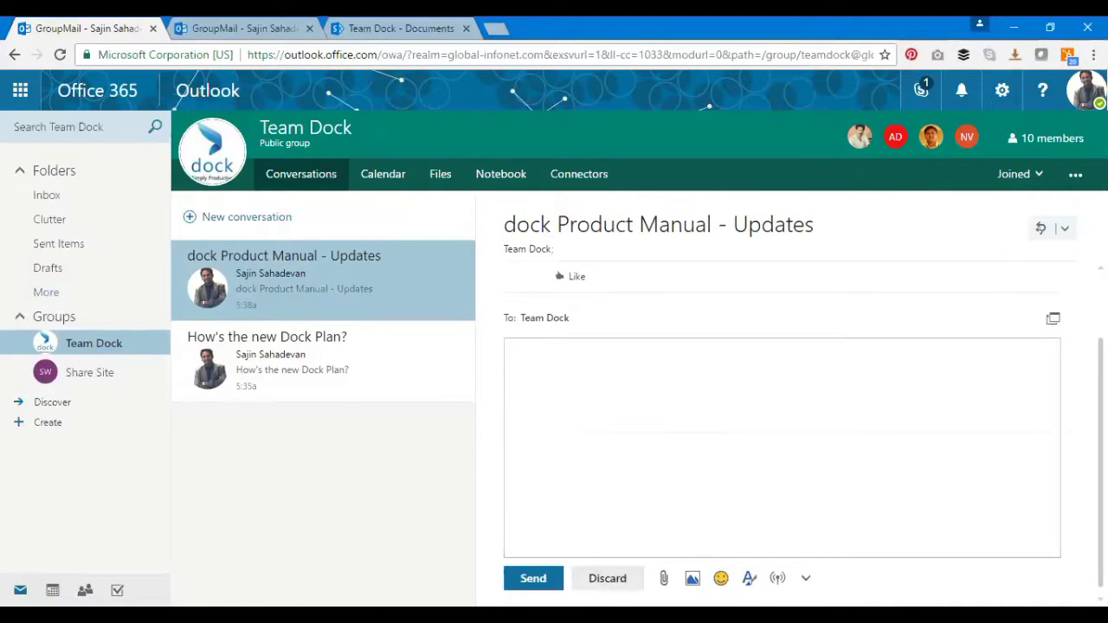
{"action": "left_click", "coordinate": [383, 376]}
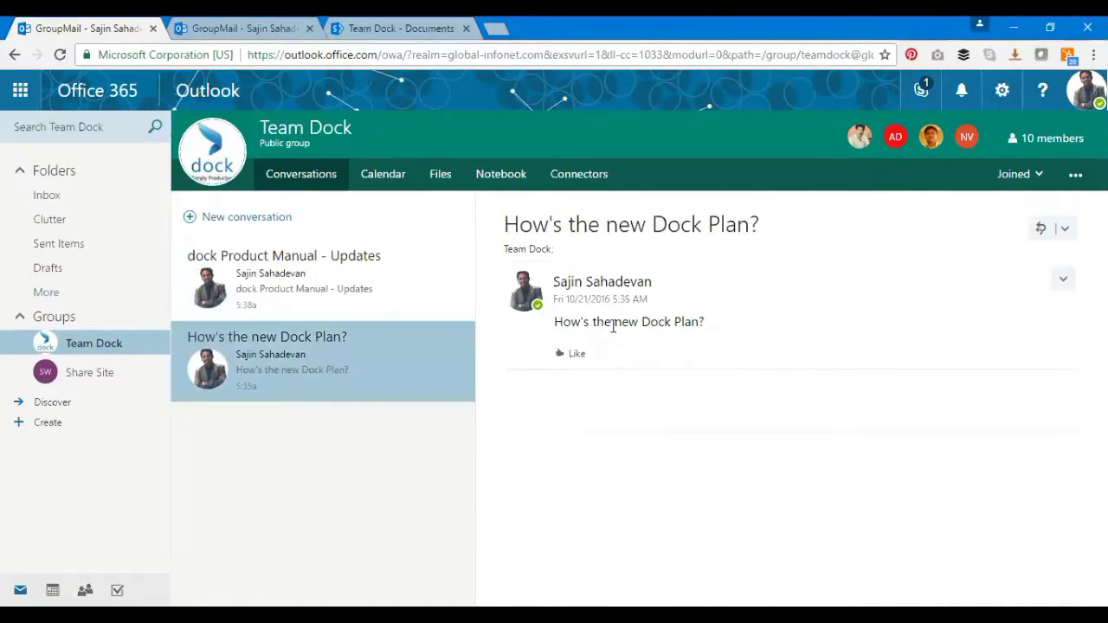
{"action": "left_click", "coordinate": [347, 278]}
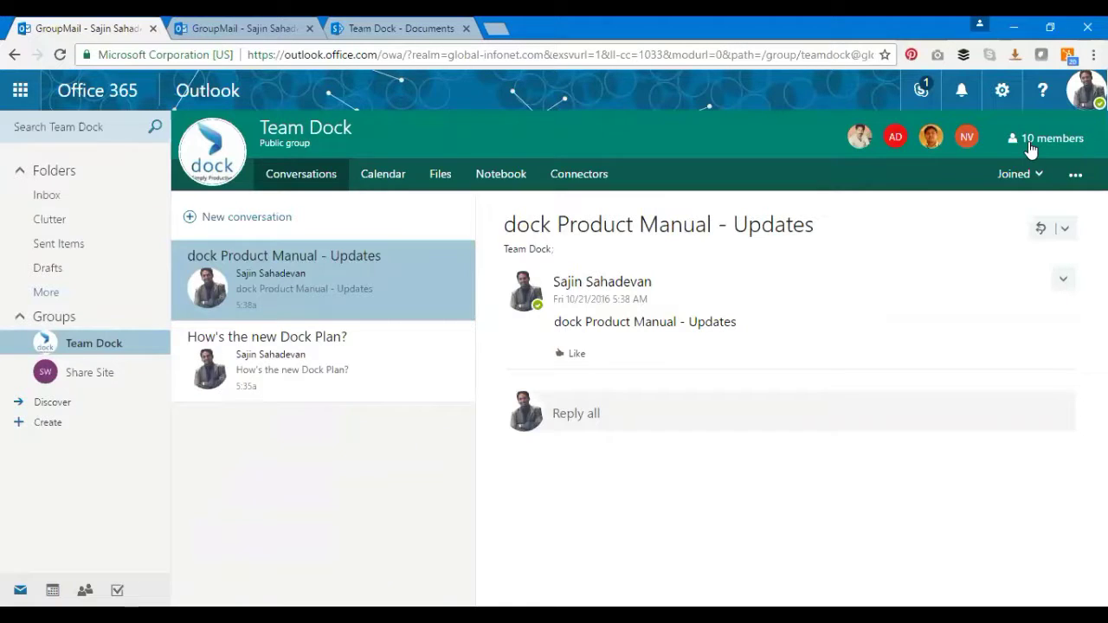
{"action": "left_click", "coordinate": [961, 91]}
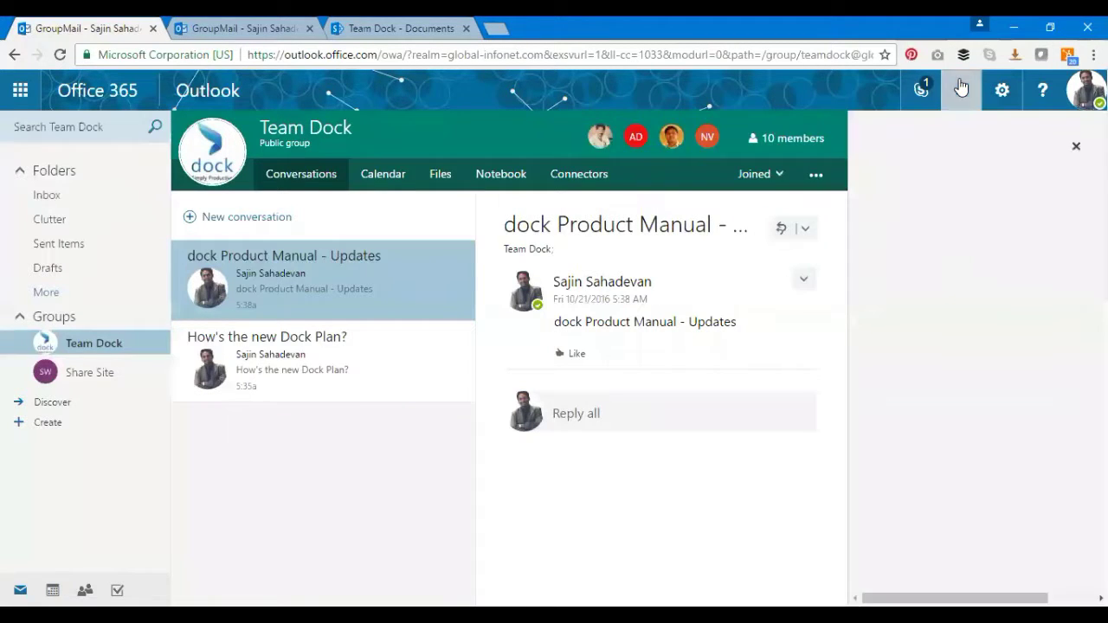
{"action": "left_click", "coordinate": [1061, 131]}
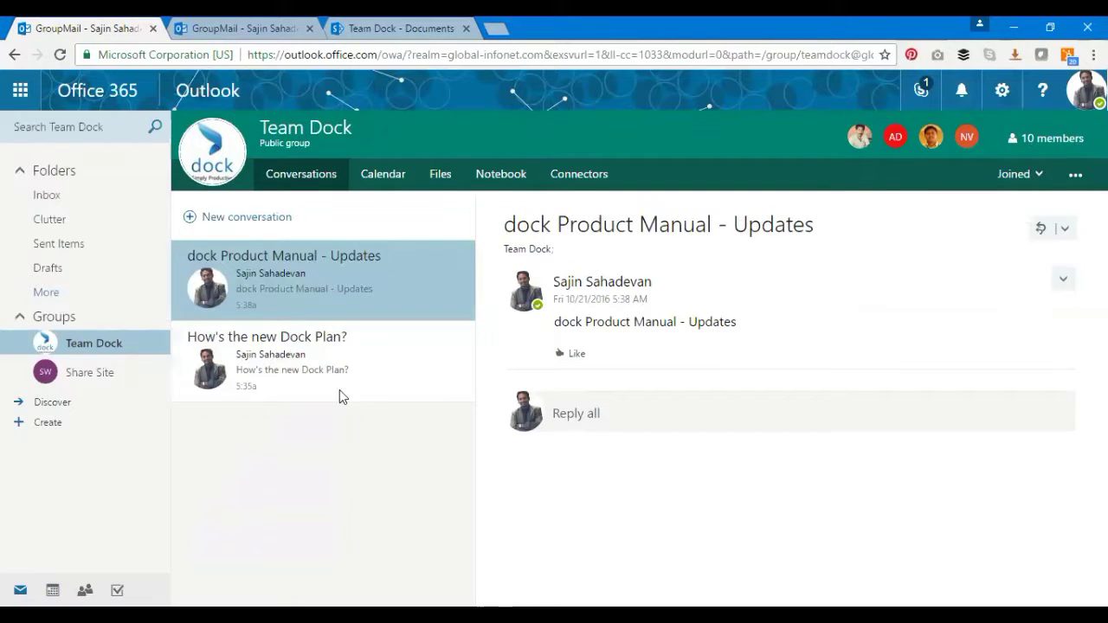
- Post a new conversation to Team Dock reading "Guys, lets meet up for BBQ this weekend. What say?" and open it
{"action": "left_click", "coordinate": [234, 223]}
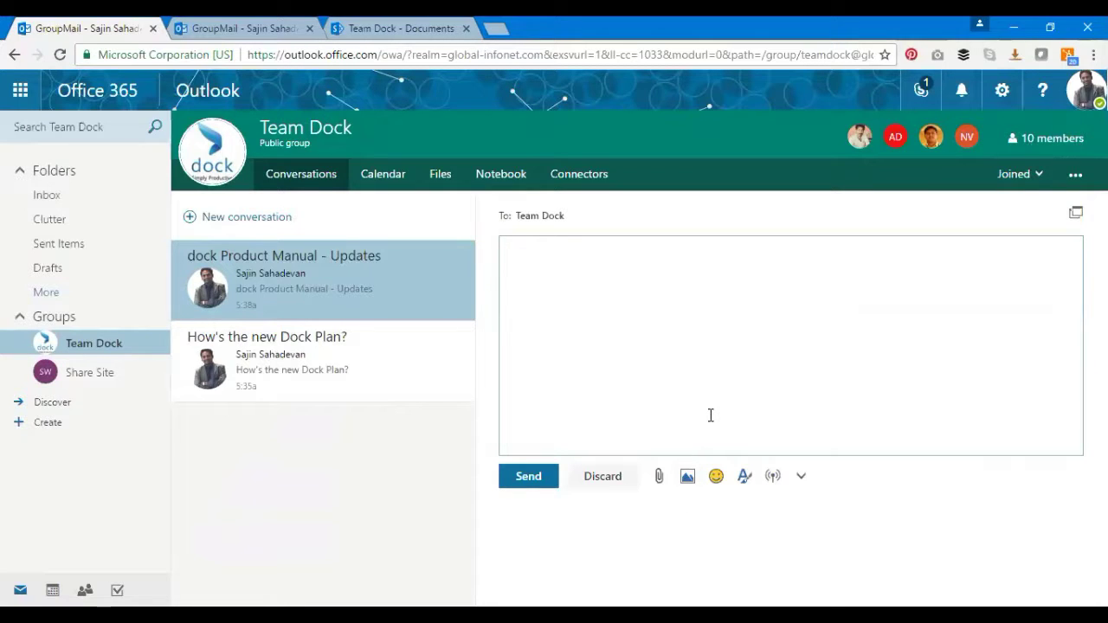
{"action": "type", "text": "Guys, lets meet up for B"}
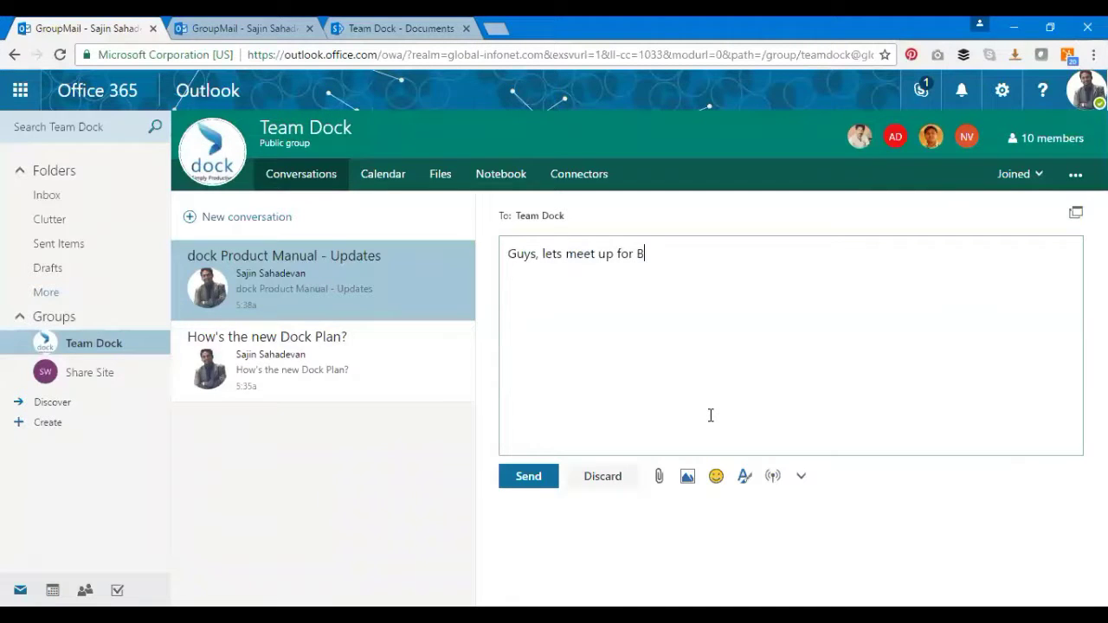
{"action": "type", "text": "BQ this weekend."}
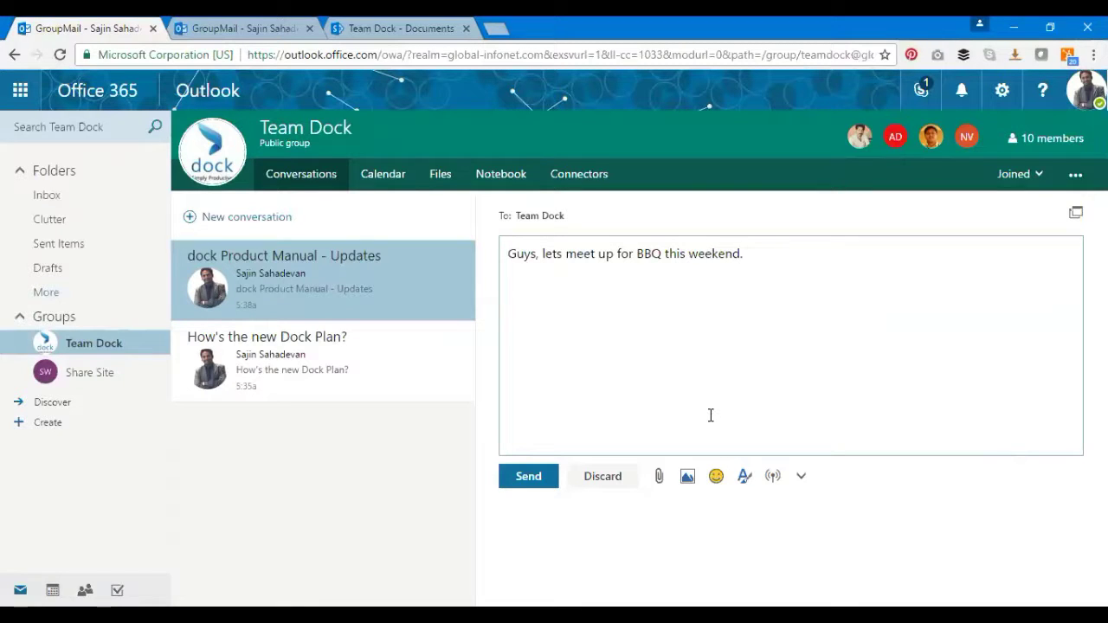
{"action": "type", "text": " What say?"}
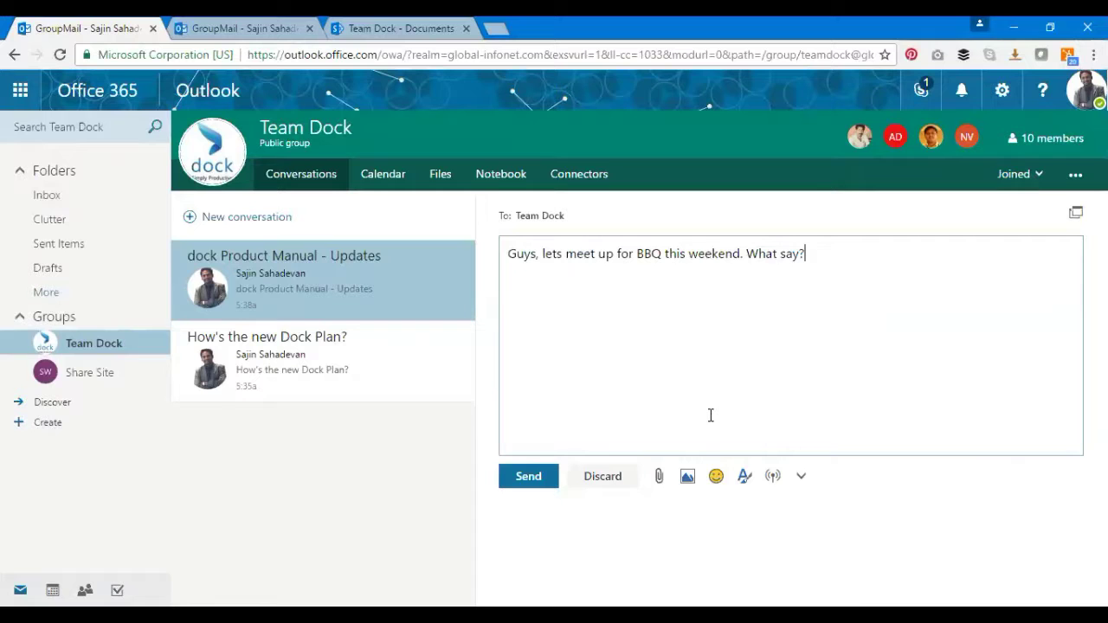
{"action": "left_click", "coordinate": [528, 478]}
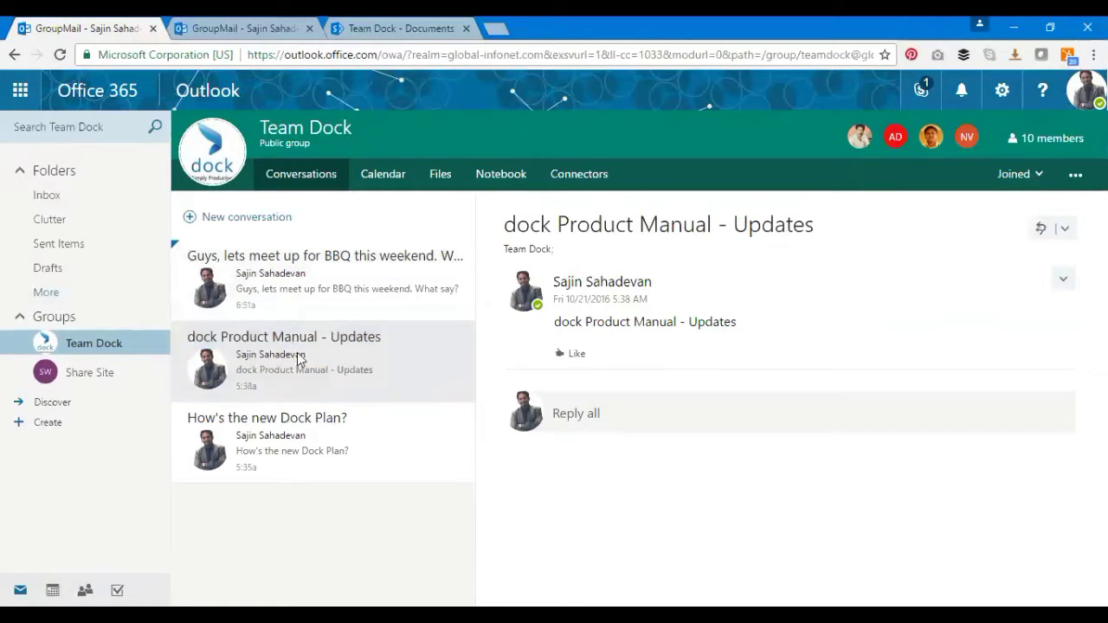
{"action": "left_click", "coordinate": [359, 303]}
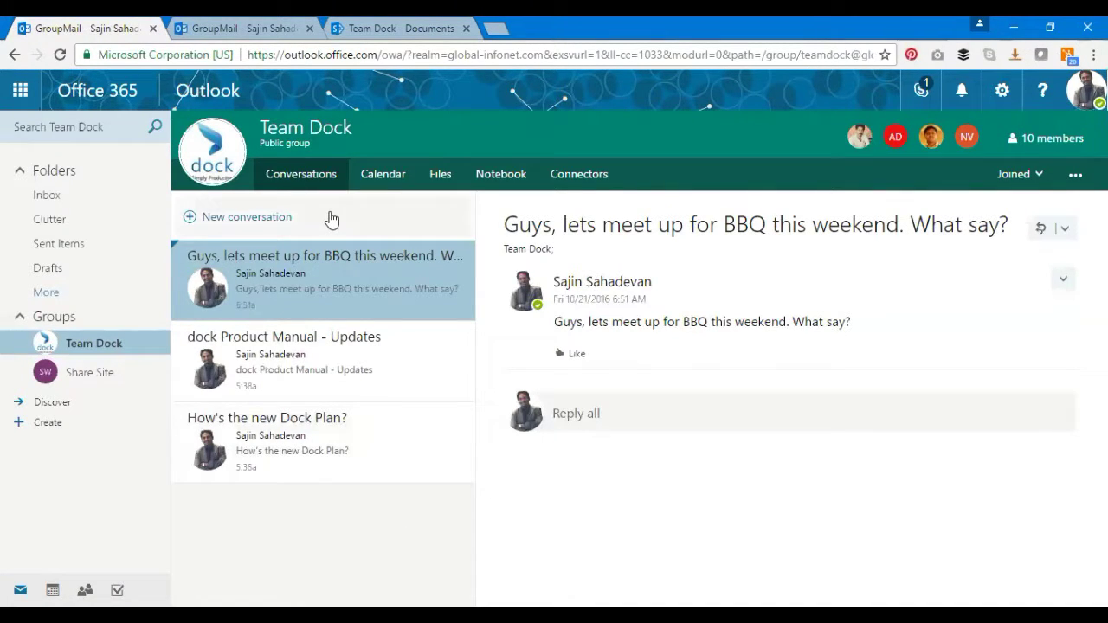
- Open the Team Dock group calendar and examine the October 16–22, 2016 work week and the kinds of new items available
{"action": "left_click", "coordinate": [398, 182]}
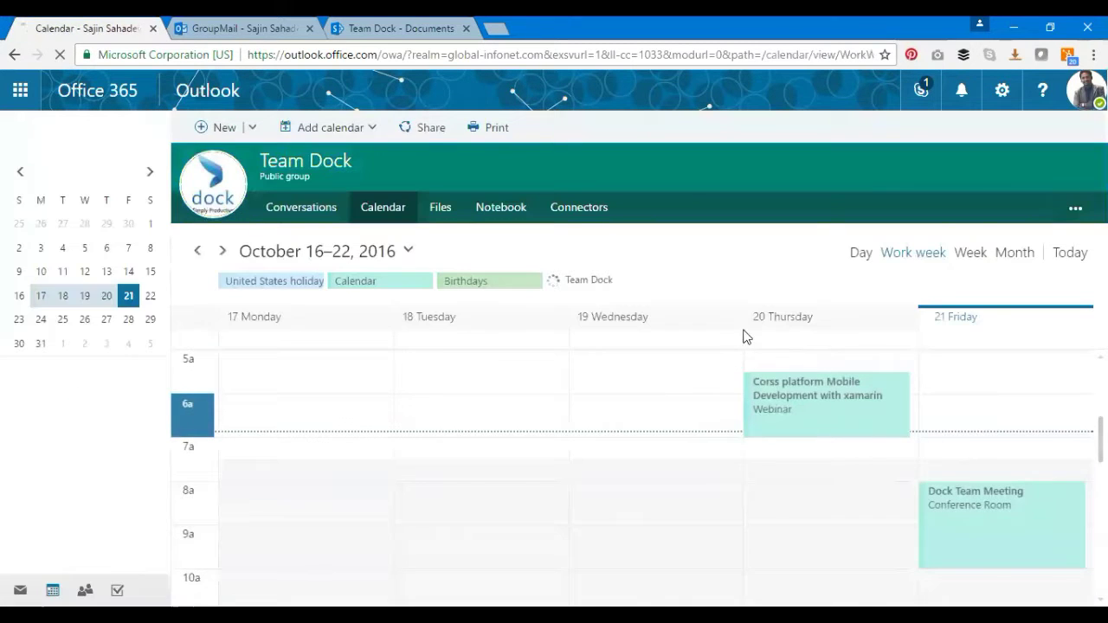
{"action": "scroll", "coordinate": [690, 388], "scroll_direction": "down", "scroll_amount": 2}
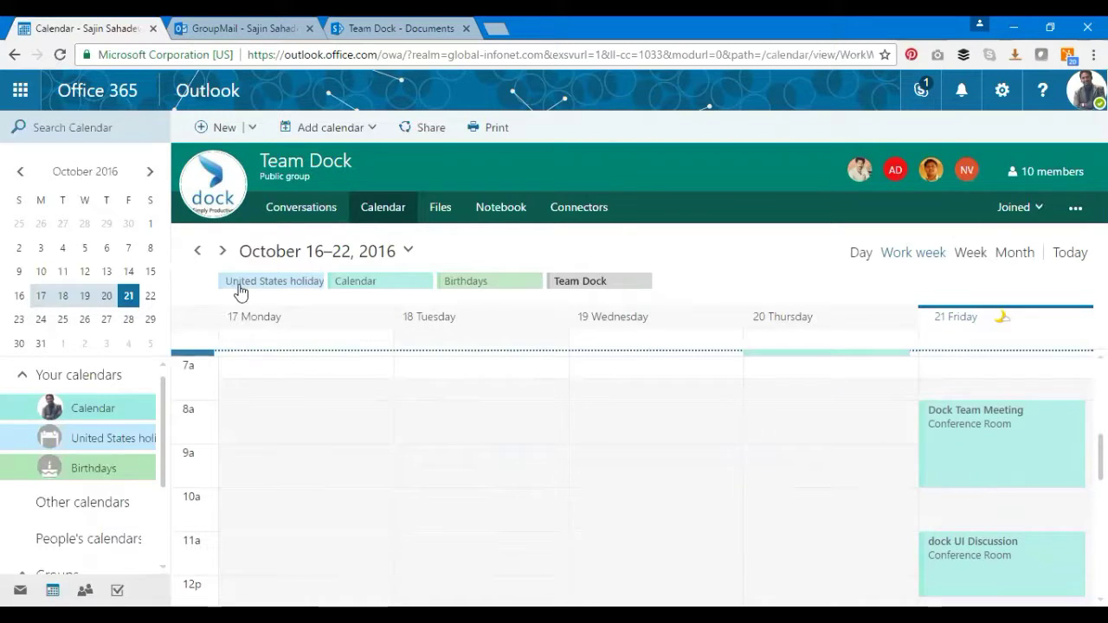
{"action": "left_click", "coordinate": [250, 127]}
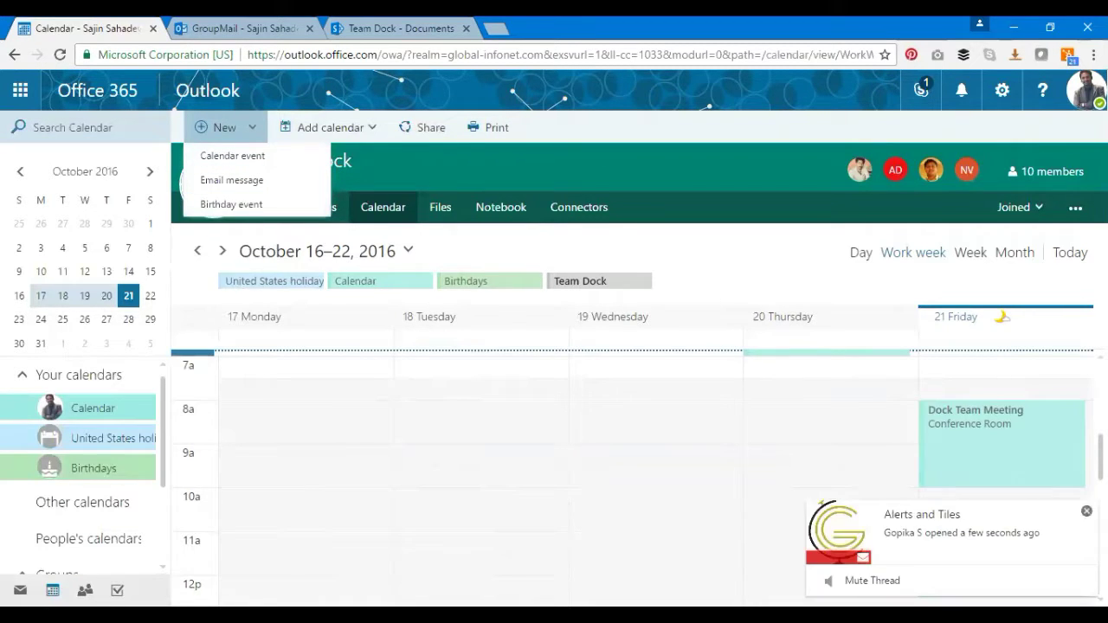
{"action": "scroll", "coordinate": [836, 452], "scroll_direction": "down", "scroll_amount": 1}
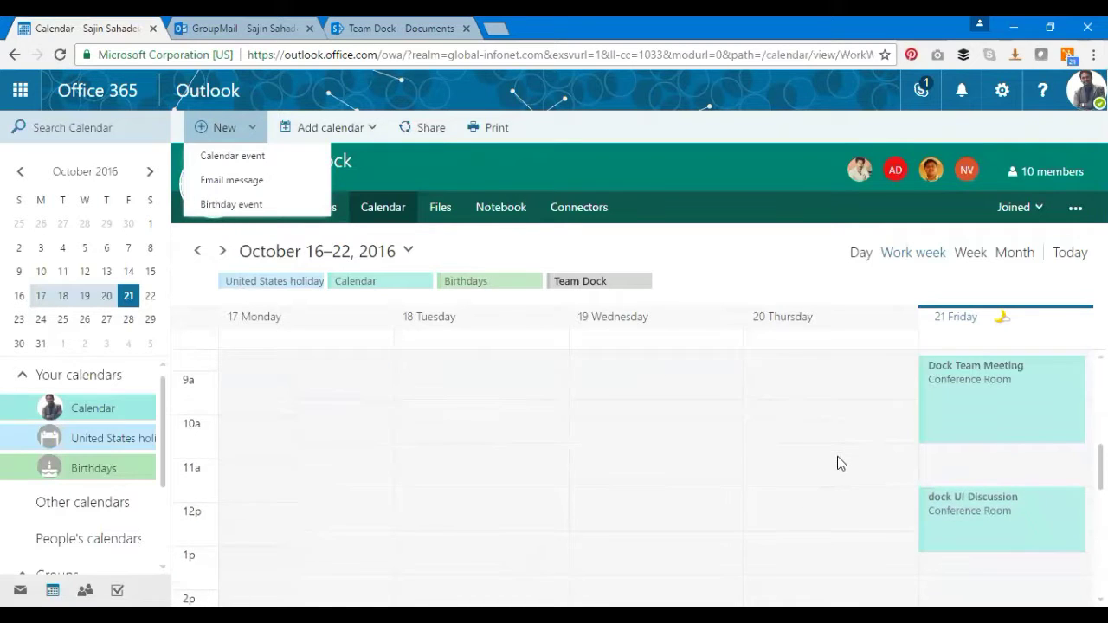
{"action": "scroll", "coordinate": [837, 457], "scroll_direction": "up", "scroll_amount": 2}
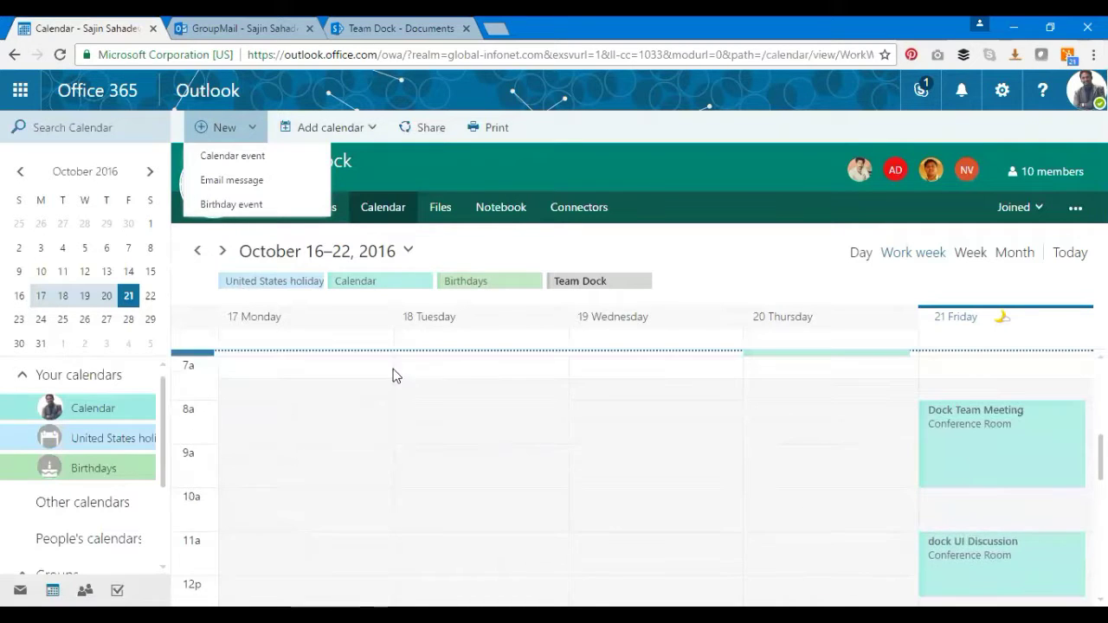
- Open the Team Dock group's files in SharePoint and select the Banking Firm case study PDF
{"action": "left_click", "coordinate": [453, 222]}
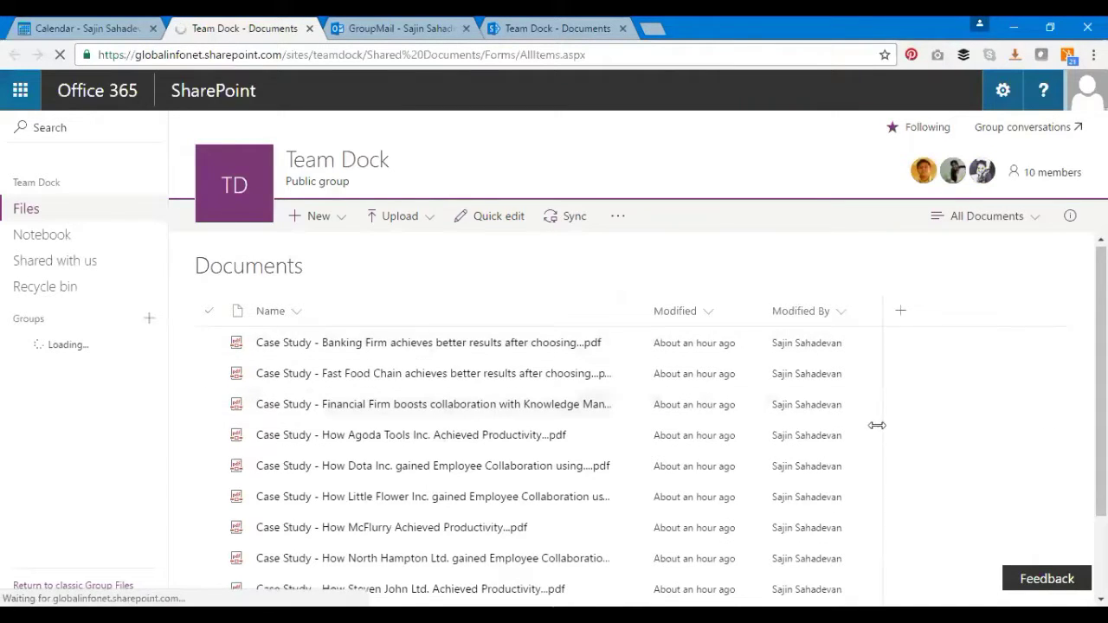
{"action": "scroll", "coordinate": [795, 448], "scroll_direction": "down", "scroll_amount": 1}
{"action": "scroll", "coordinate": [796, 456], "scroll_direction": "down", "scroll_amount": 1}
{"action": "scroll", "coordinate": [797, 457], "scroll_direction": "up", "scroll_amount": 2}
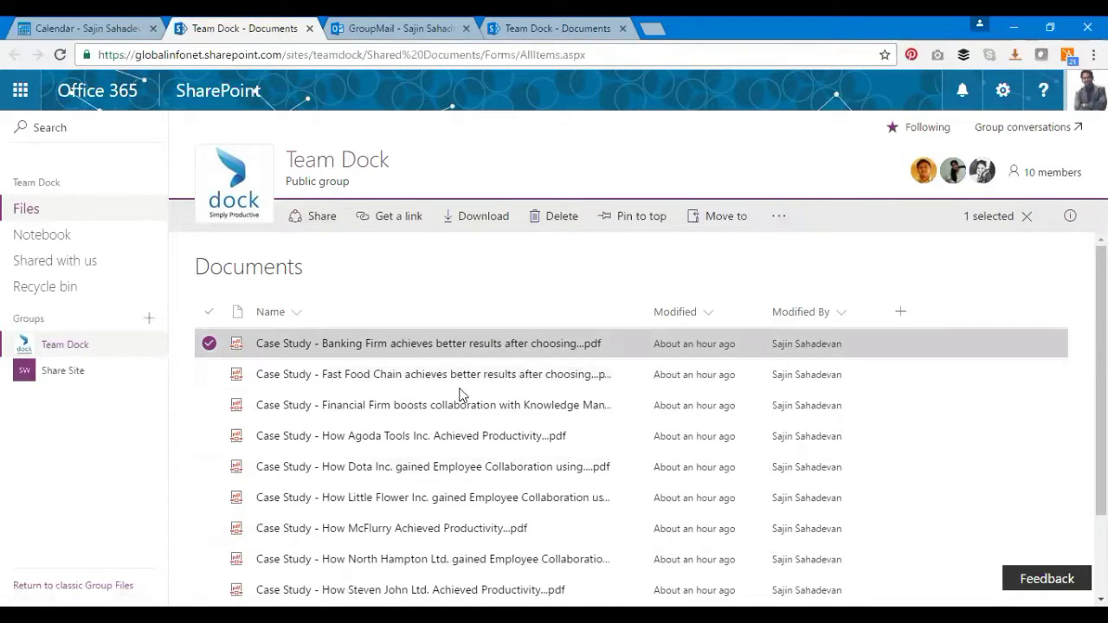
- Review the invite, sharing-link and shared-with options for the Banking Firm case study without sharing it
{"action": "left_click", "coordinate": [320, 227]}
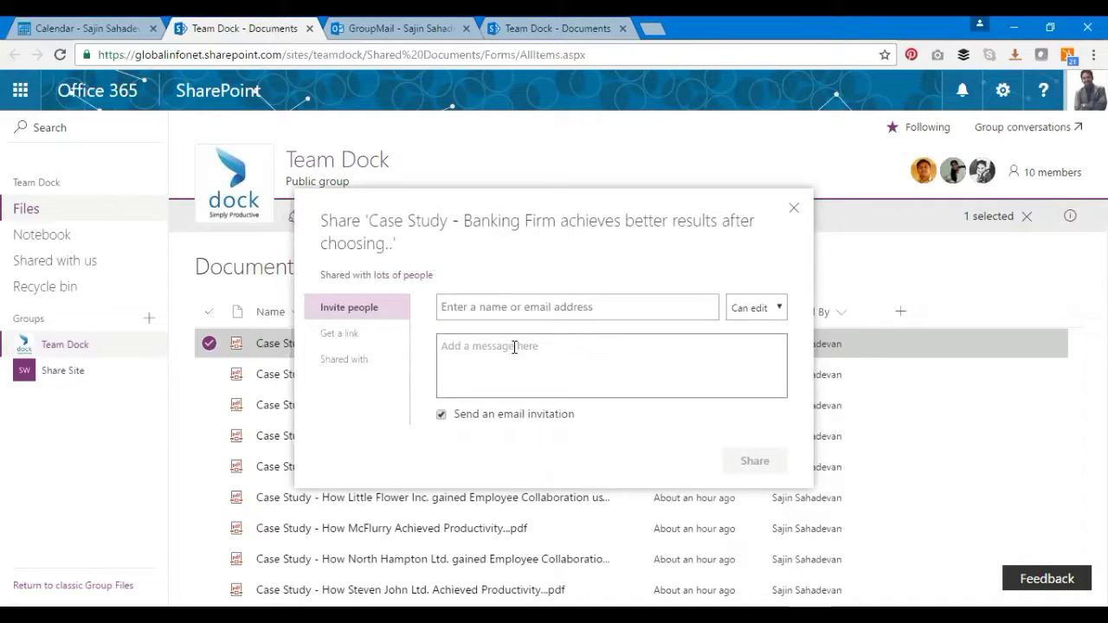
{"action": "left_click", "coordinate": [356, 358]}
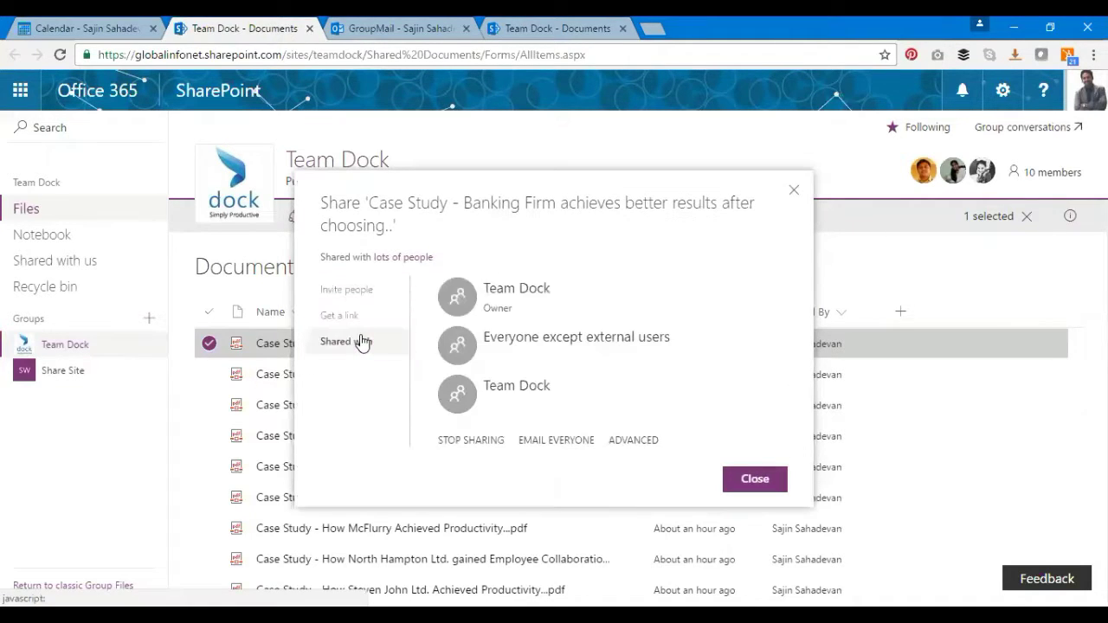
{"action": "left_click", "coordinate": [355, 318]}
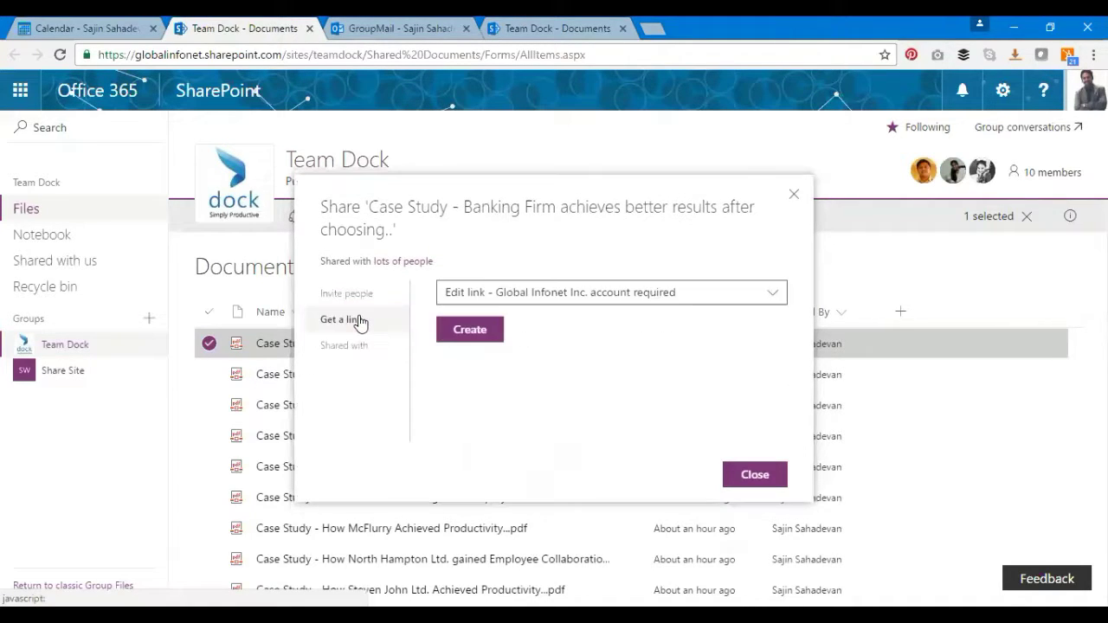
{"action": "left_click", "coordinate": [794, 194]}
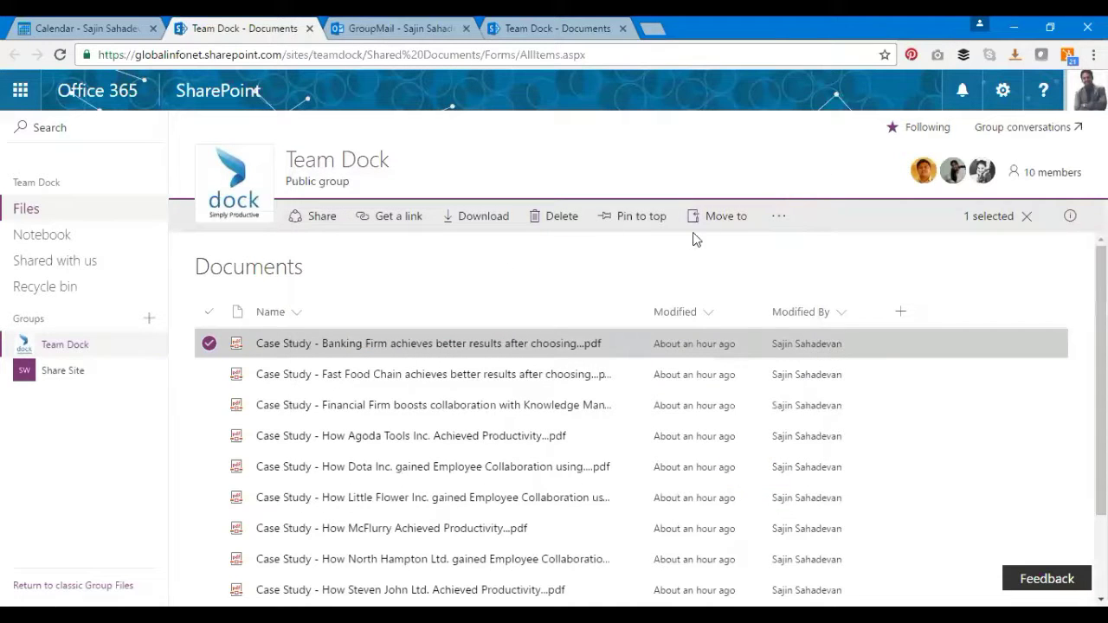
- Pin the Banking Firm case study PDF to the top of the document library
{"action": "left_click", "coordinate": [784, 218]}
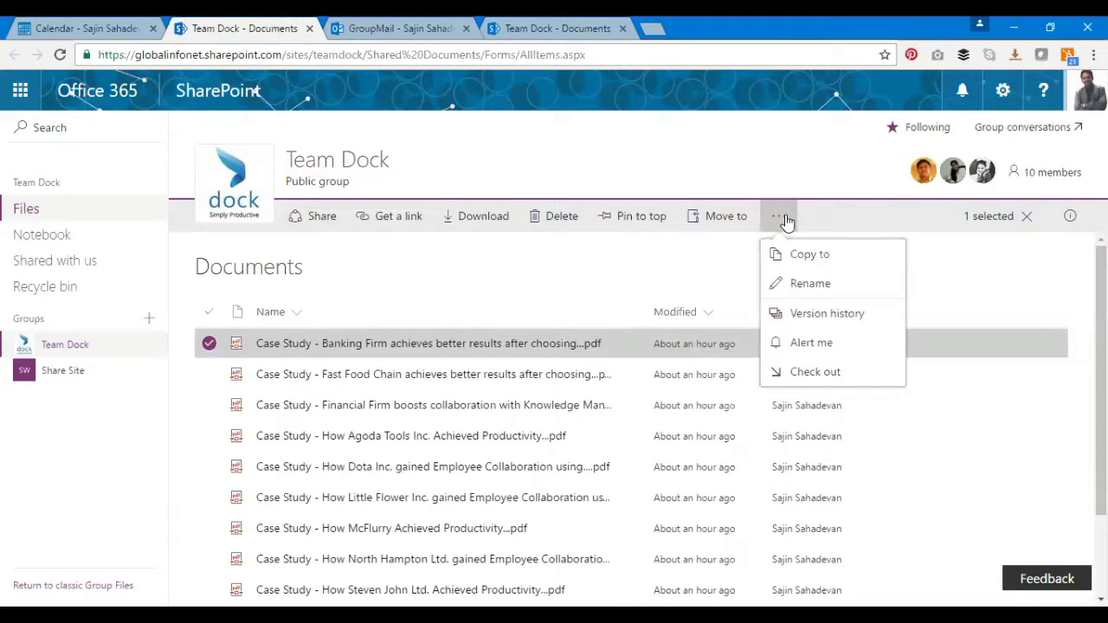
{"action": "left_click", "coordinate": [658, 220]}
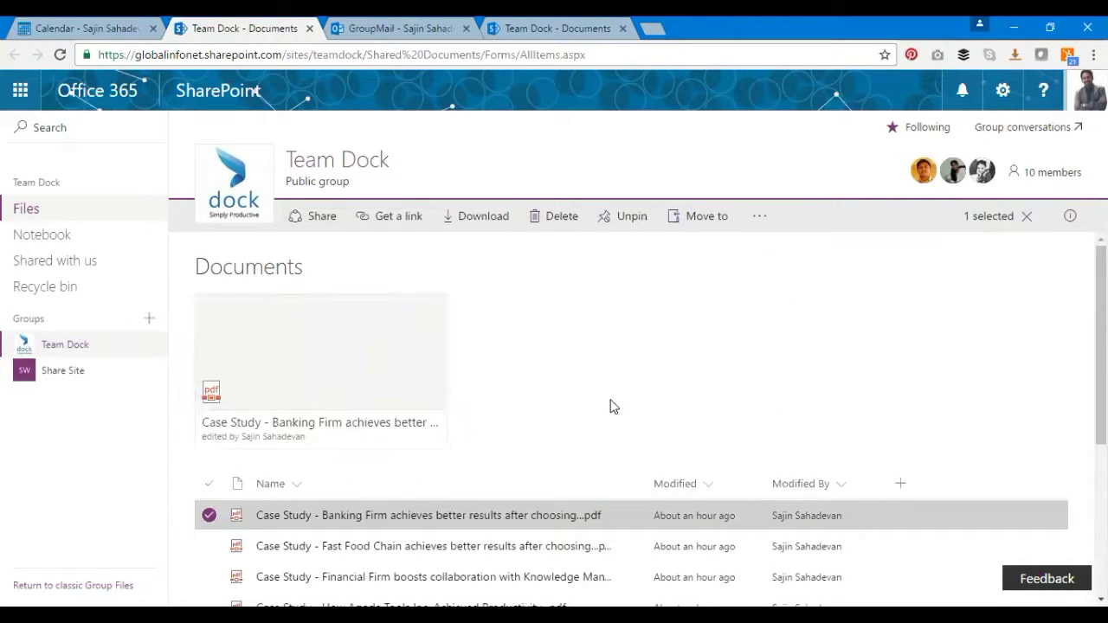
{"action": "scroll", "coordinate": [615, 405], "scroll_direction": "down", "scroll_amount": 4}
{"action": "scroll", "coordinate": [638, 464], "scroll_direction": "up", "scroll_amount": 4}
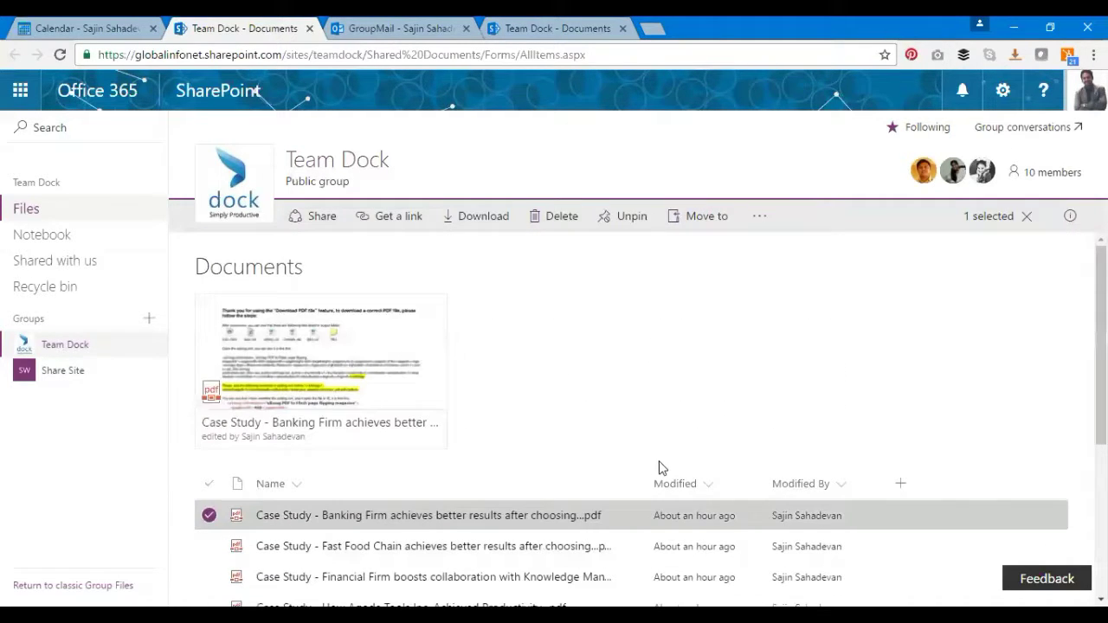
- Return to the group in Outlook, open the Team Dock notebook in OneNote Online, and show what can be inserted on a page
{"action": "left_click", "coordinate": [110, 24]}
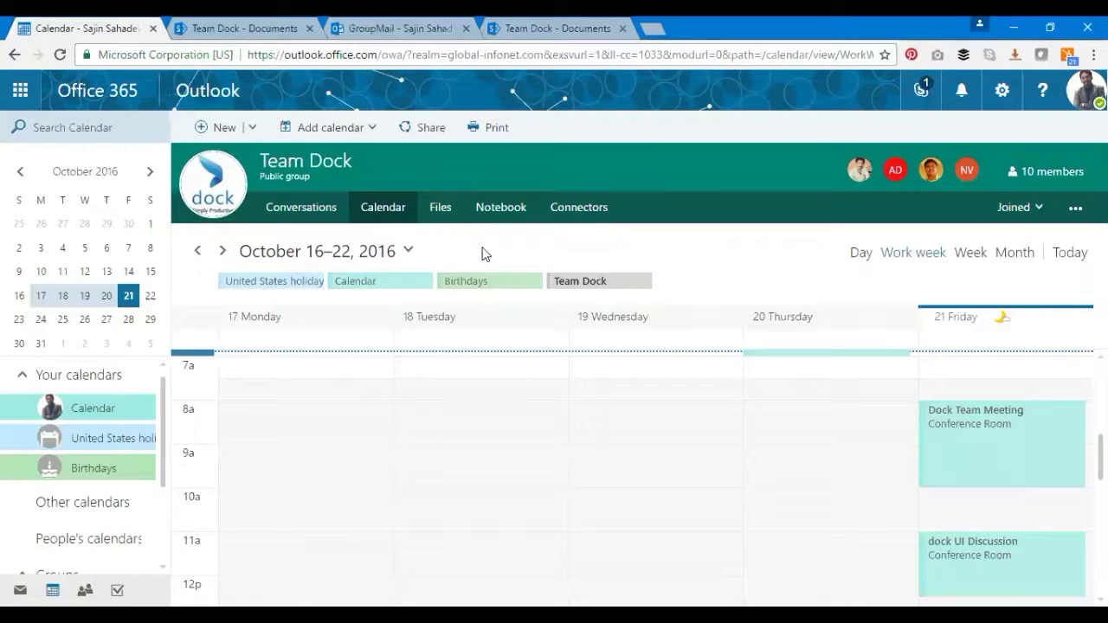
{"action": "left_click", "coordinate": [508, 219]}
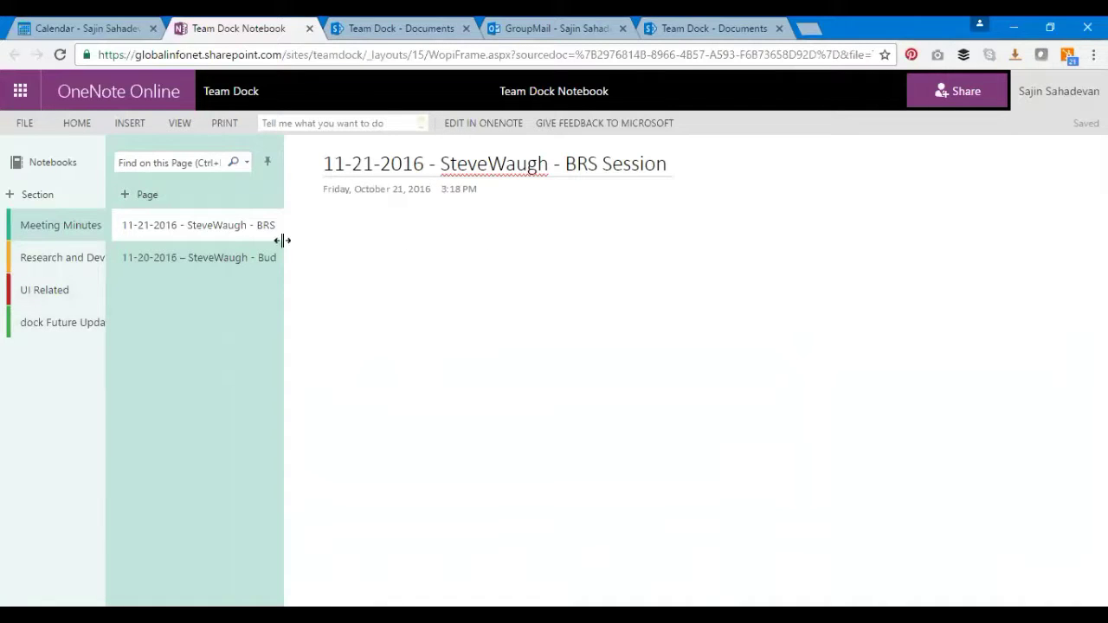
{"action": "key", "text": "Return"}
{"action": "left_click", "coordinate": [135, 125]}
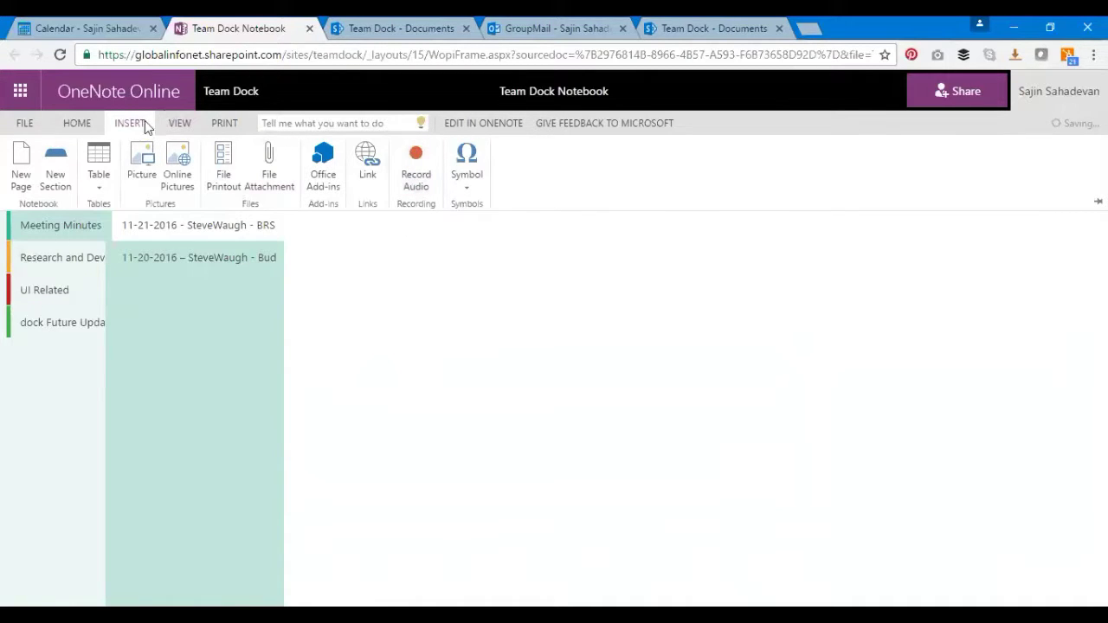
- Close the Team Dock notebook, return to the group in Outlook, and open its Connectors page
{"action": "left_click", "coordinate": [401, 265]}
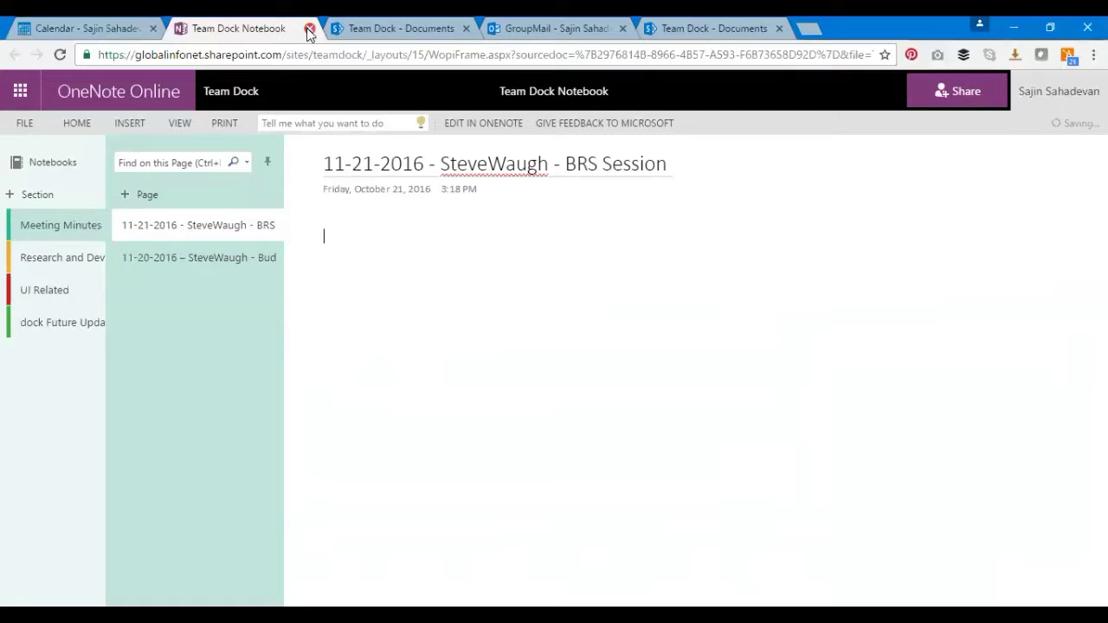
{"action": "left_click", "coordinate": [129, 28]}
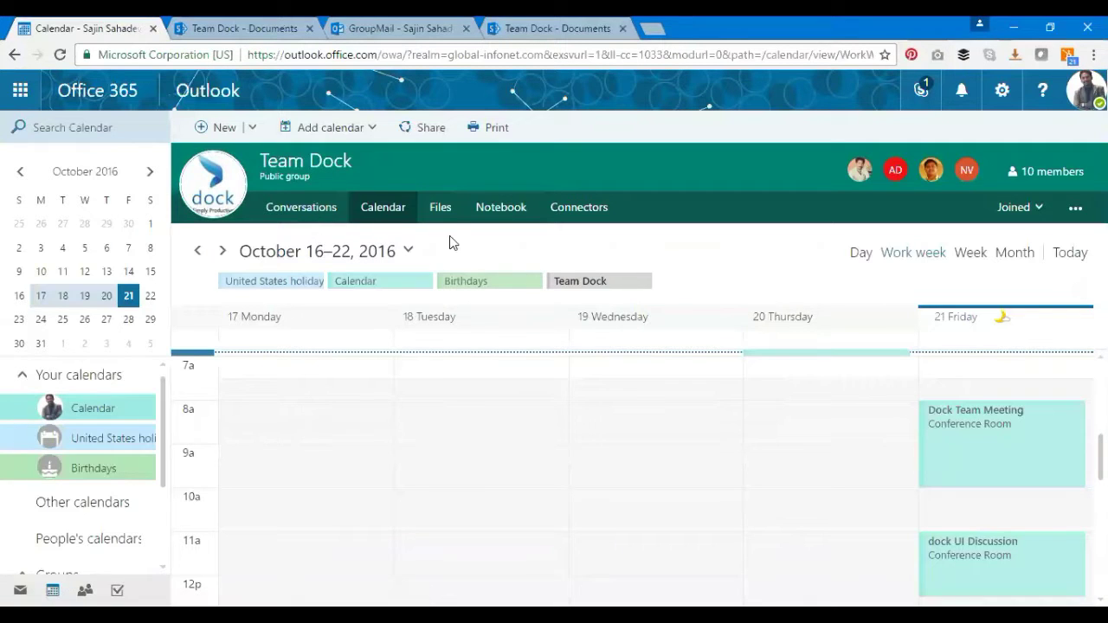
{"action": "left_click", "coordinate": [579, 213]}
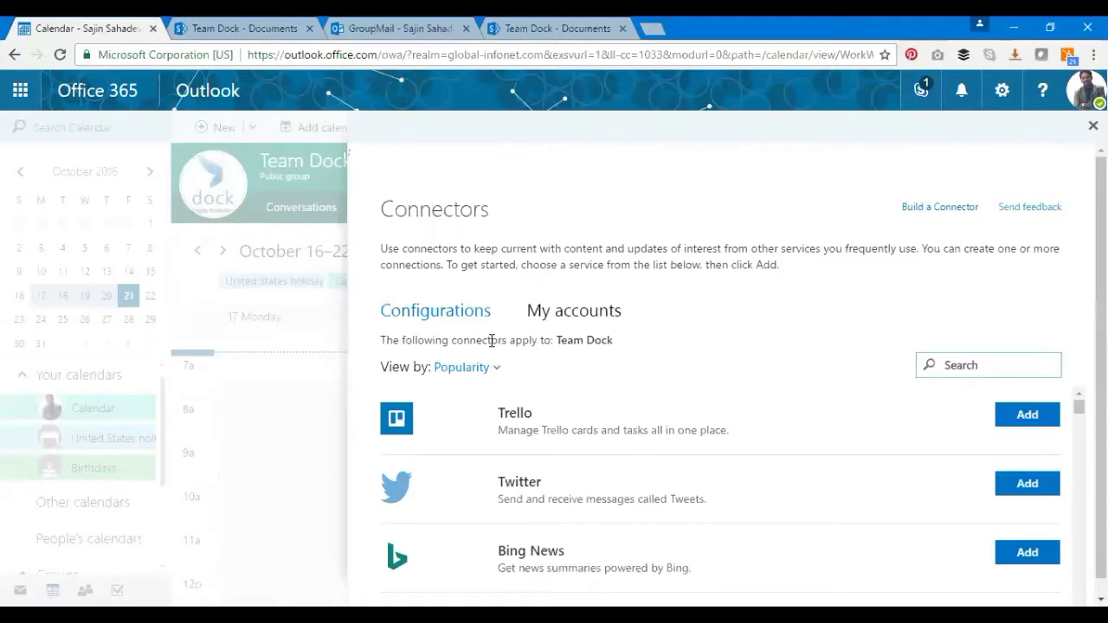
- Examine the services offered as connectors for the Team Dock group in the list sorted by popularity, without adding any
{"action": "scroll", "coordinate": [667, 431], "scroll_direction": "down", "scroll_amount": 1}
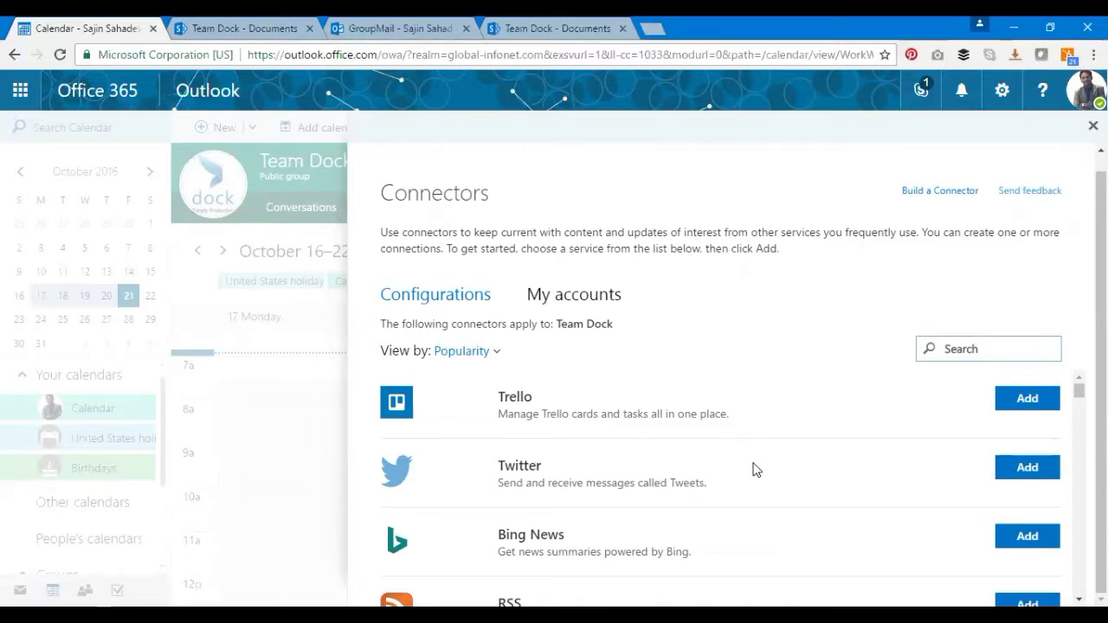
{"action": "scroll", "coordinate": [734, 425], "scroll_direction": "down", "scroll_amount": 2}
{"action": "scroll", "coordinate": [633, 462], "scroll_direction": "up", "scroll_amount": 1}
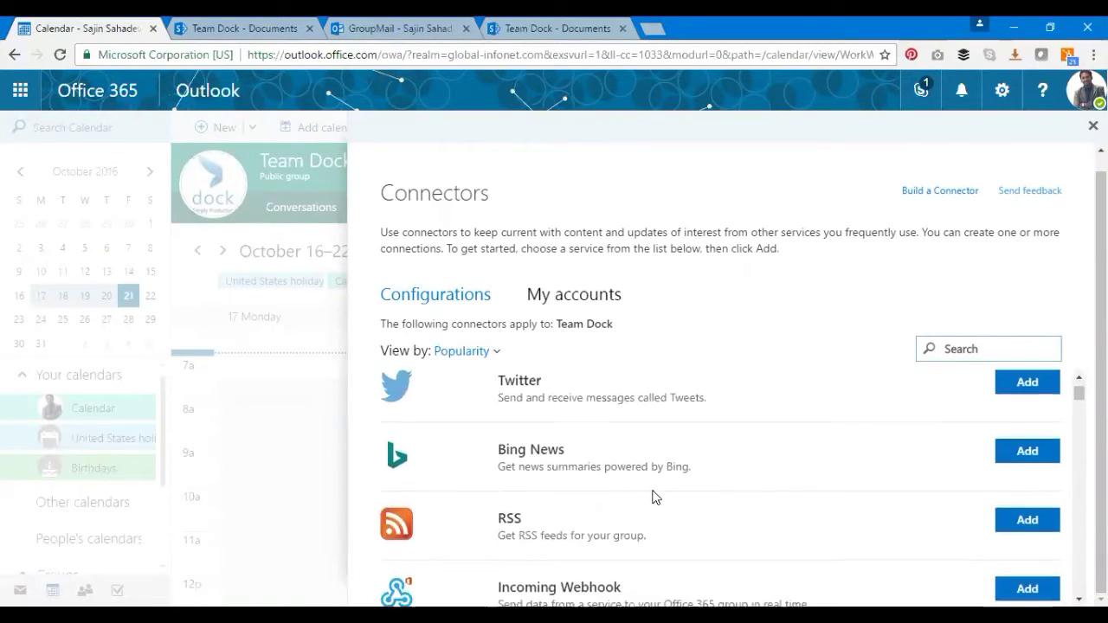
{"action": "scroll", "coordinate": [656, 494], "scroll_direction": "down", "scroll_amount": 1}
{"action": "scroll", "coordinate": [762, 510], "scroll_direction": "down", "scroll_amount": 6}
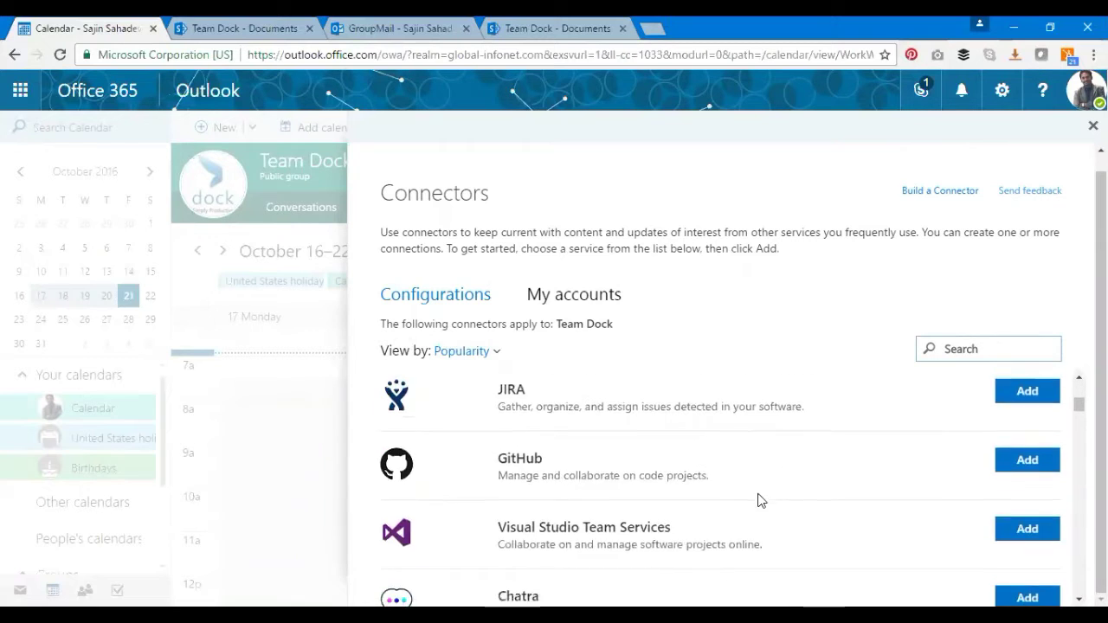
{"action": "scroll", "coordinate": [757, 501], "scroll_direction": "down", "scroll_amount": 8}
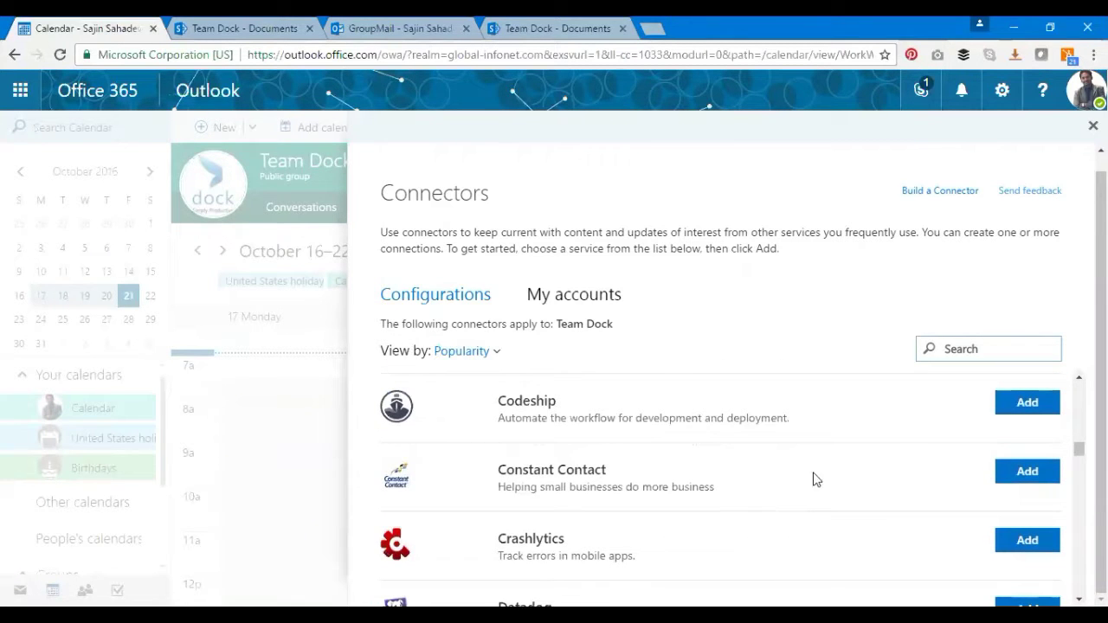
{"action": "scroll", "coordinate": [772, 495], "scroll_direction": "down", "scroll_amount": 7}
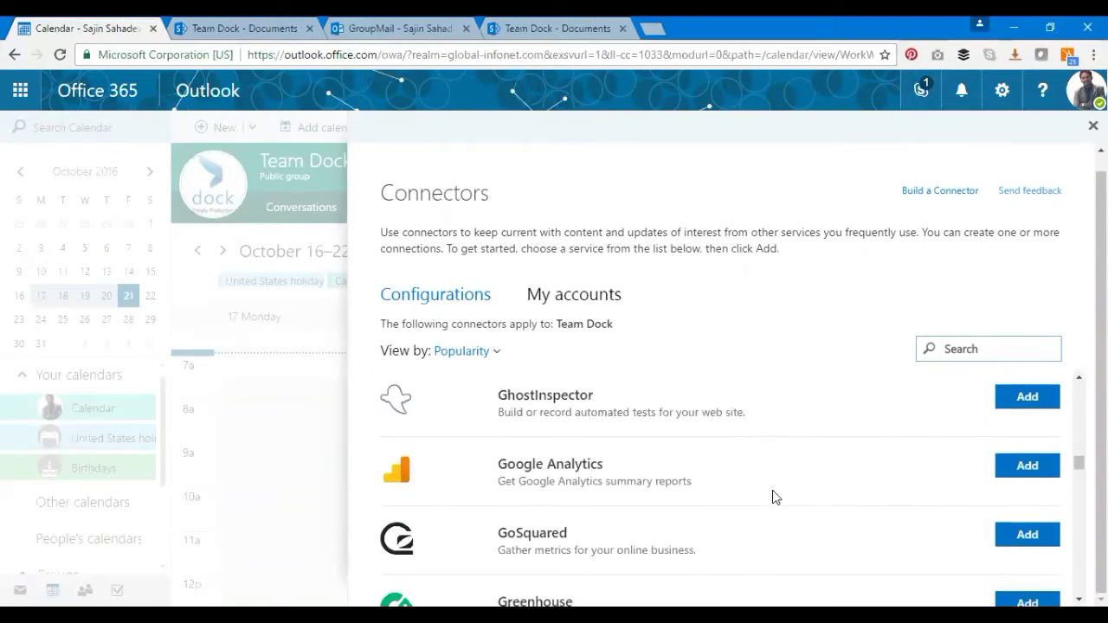
{"action": "scroll", "coordinate": [769, 489], "scroll_direction": "down", "scroll_amount": 15}
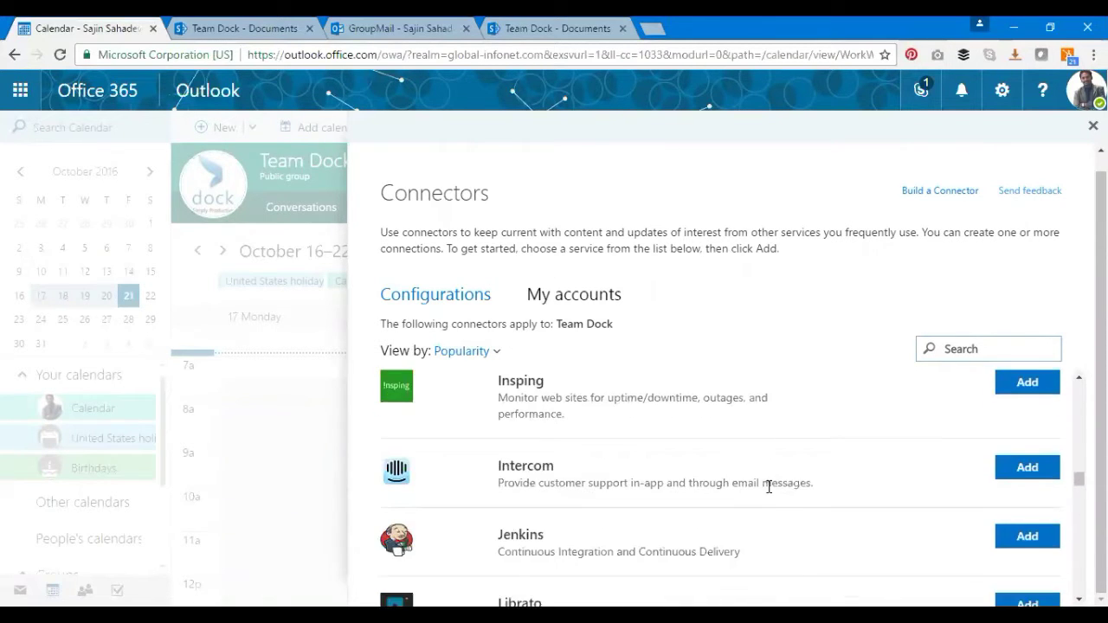
{"action": "left_click_drag", "start_coordinate": [1079, 492], "coordinate": [1079, 392]}
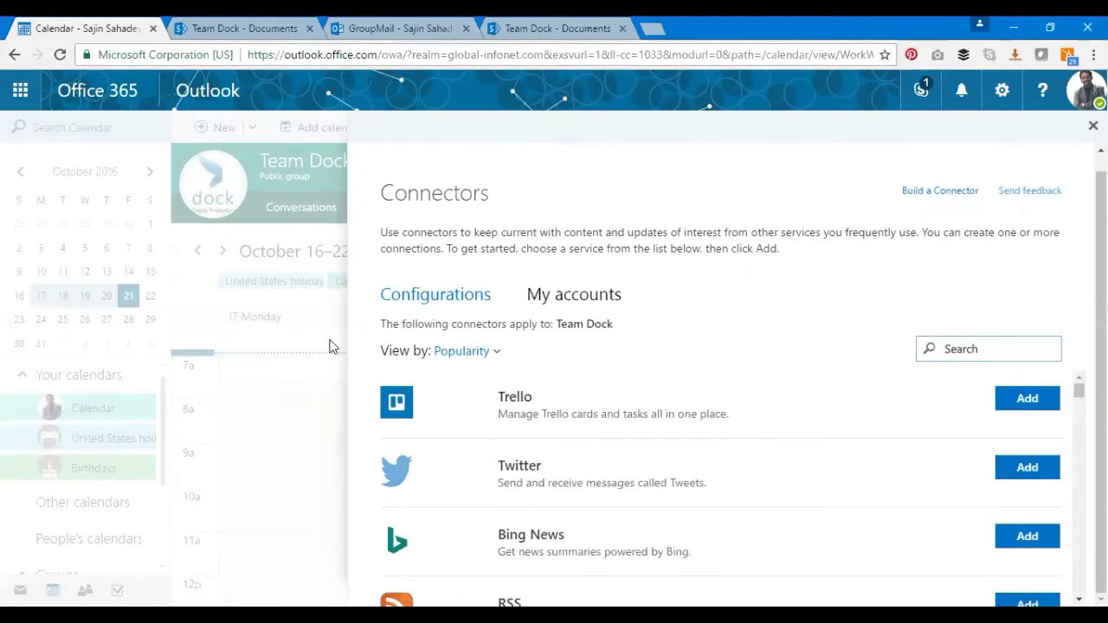
{"action": "scroll", "coordinate": [926, 508], "scroll_direction": "down", "scroll_amount": 10}
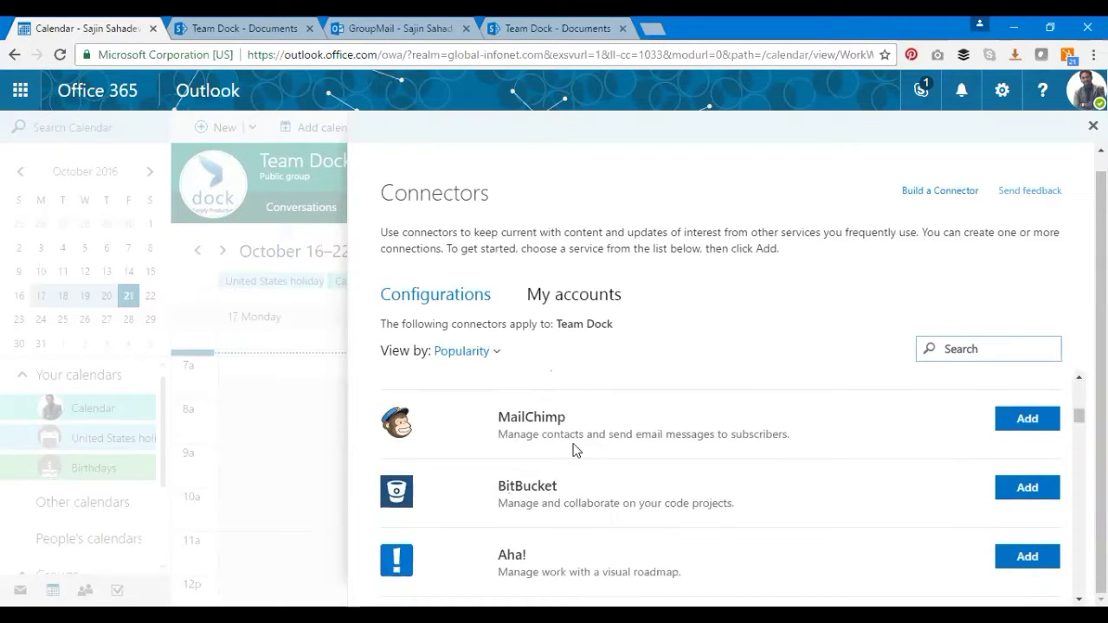
{"action": "scroll", "coordinate": [537, 472], "scroll_direction": "up", "scroll_amount": 1}
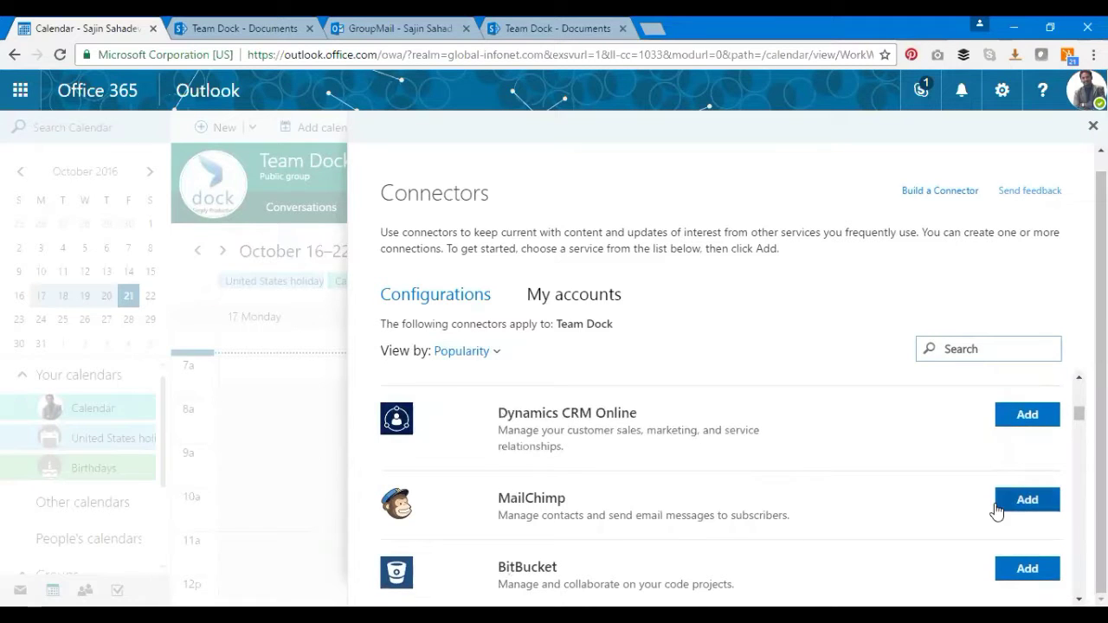
- Close the Connectors page and open the Team Dock group's conversations
{"action": "left_click", "coordinate": [308, 329]}
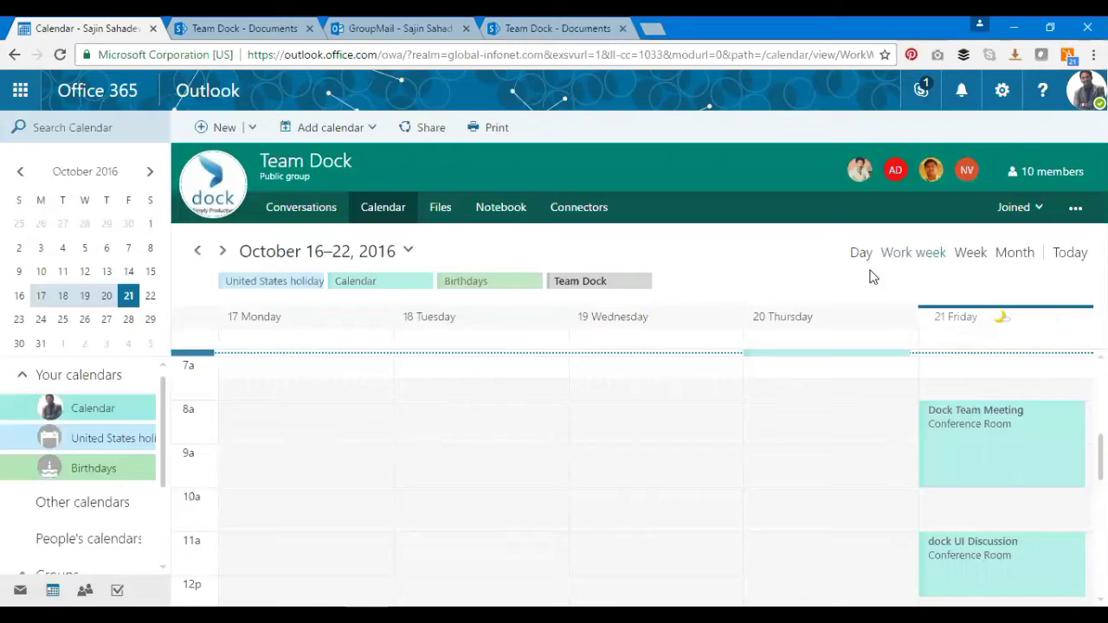
{"action": "left_click", "coordinate": [298, 212]}
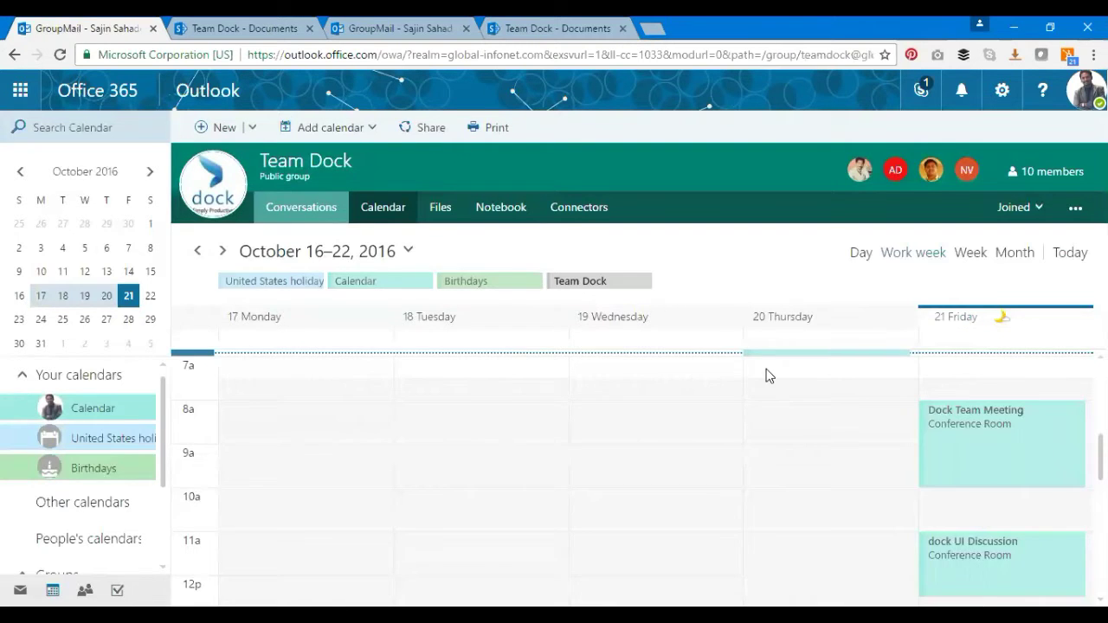